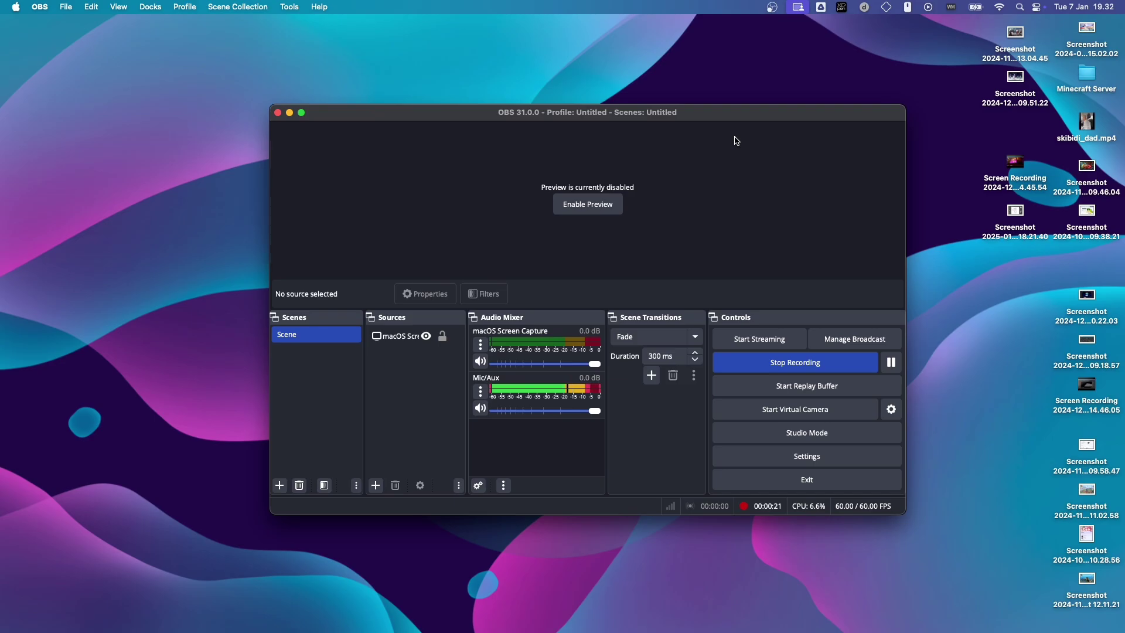
# Step: Start a full-screen recording from the Cmd+Shift+5 screenshot toolbar
pyautogui.press('super+shift+5')
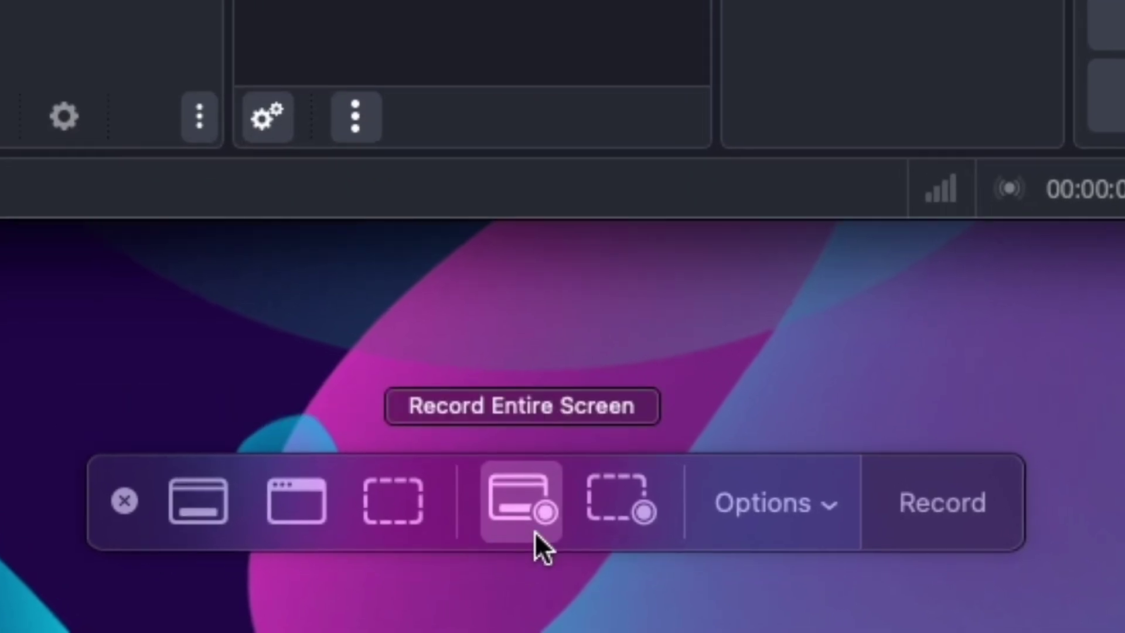
pyautogui.click(964, 503)
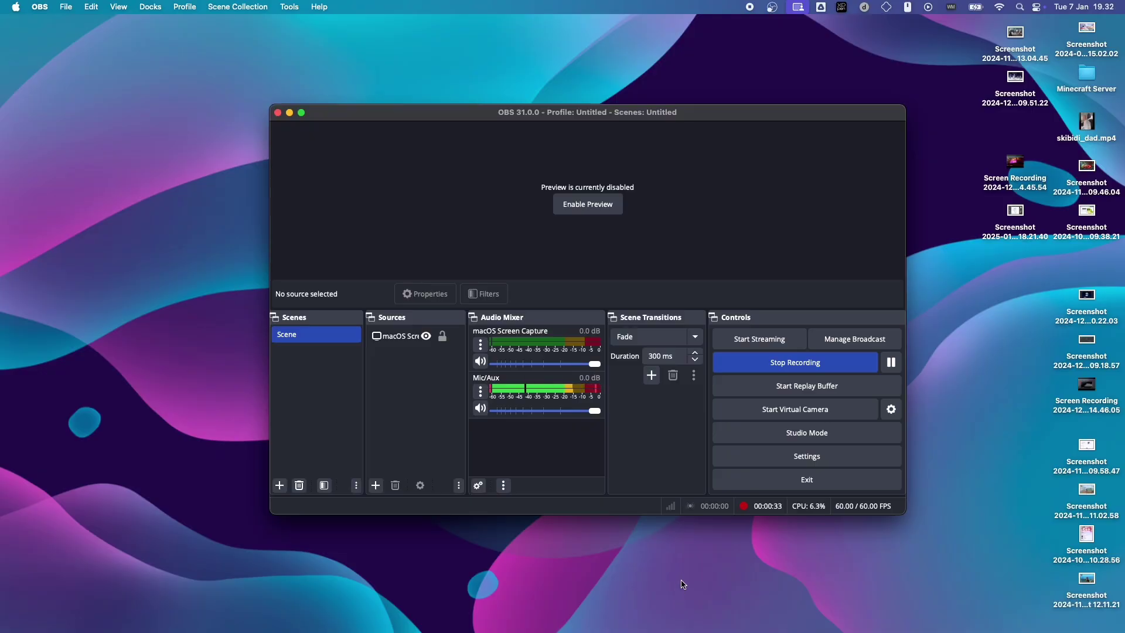
# Step: Bring Firefox forward and play the Heroes Tonight video briefly, then pause it
pyautogui.moveTo(2, 234)
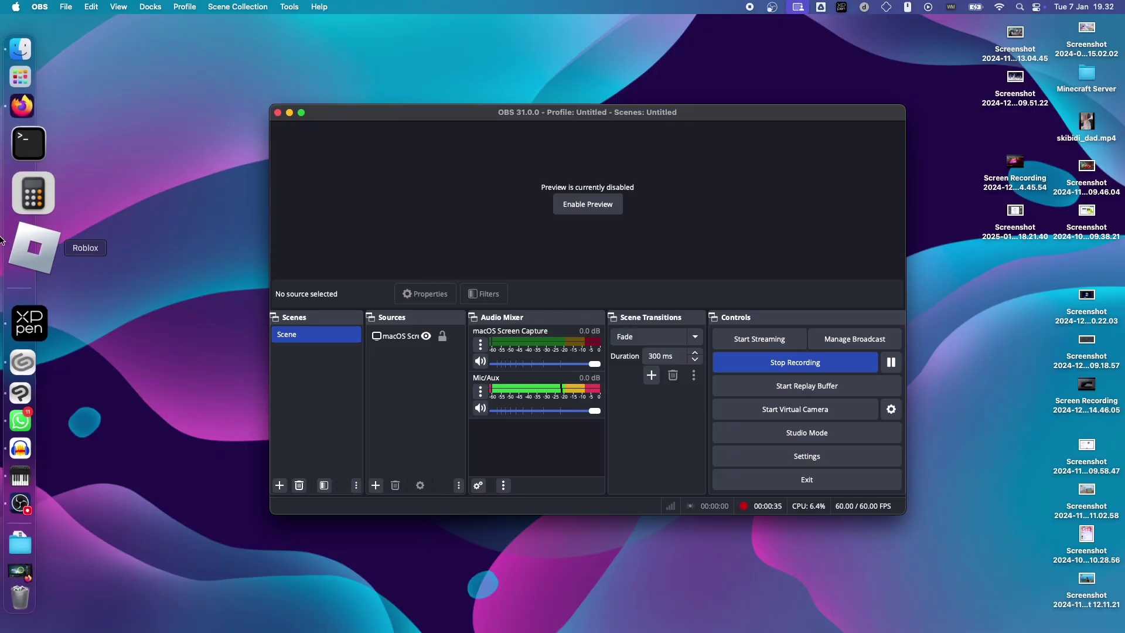
pyautogui.click(27, 161)
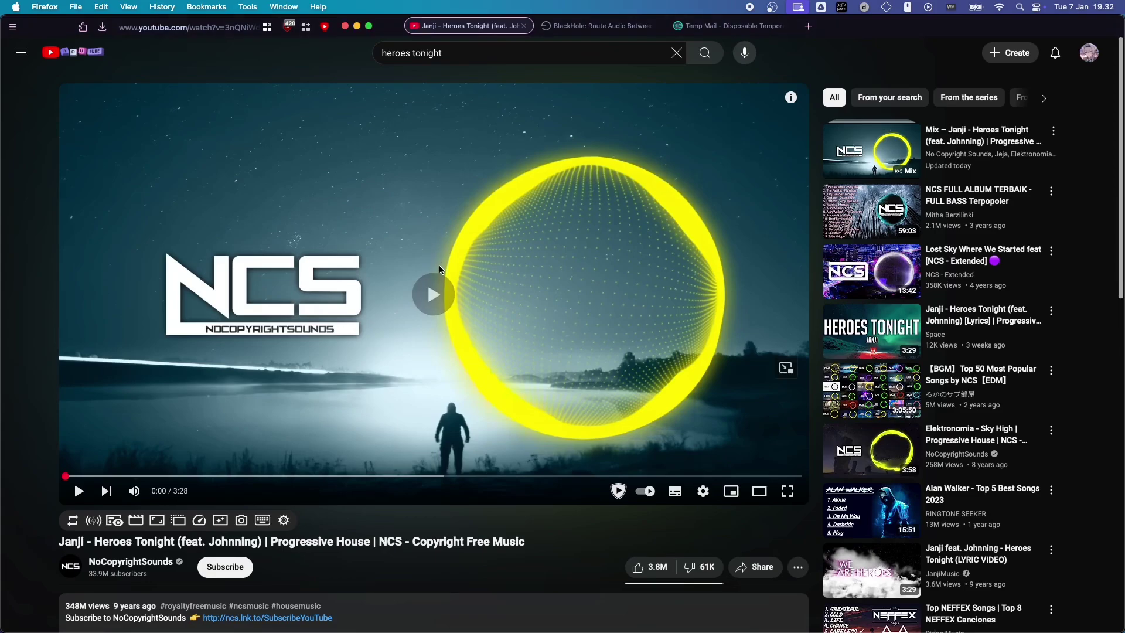
pyautogui.click(440, 268)
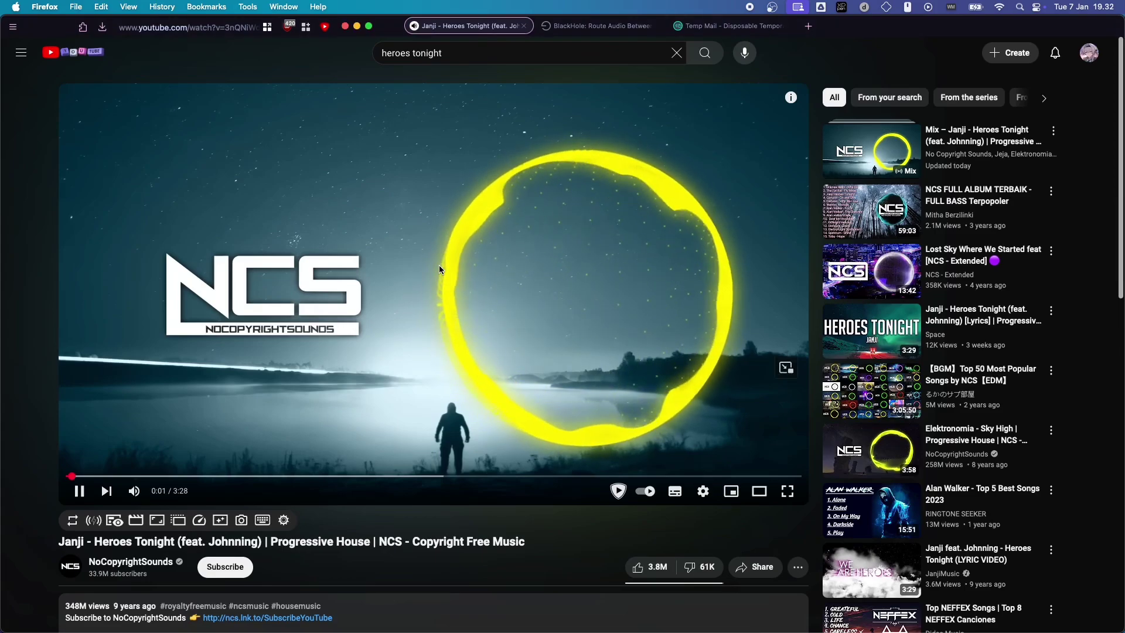
pyautogui.click(472, 271)
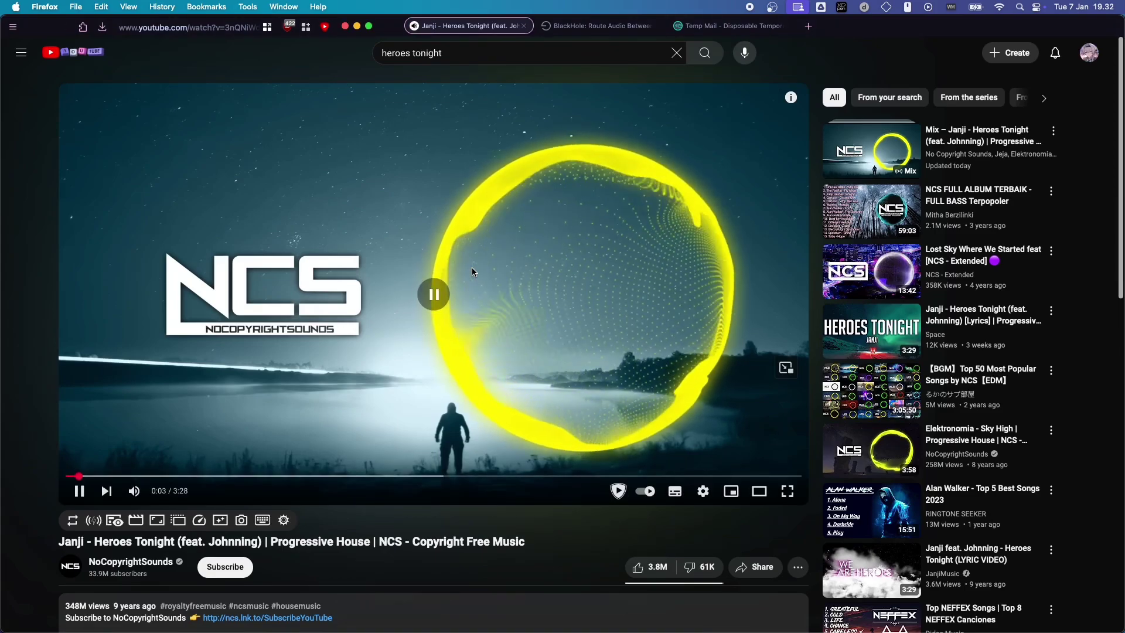
# Step: Stop the screen recording, preview the 11-second clip by scrubbing, and close it
pyautogui.click(748, 7)
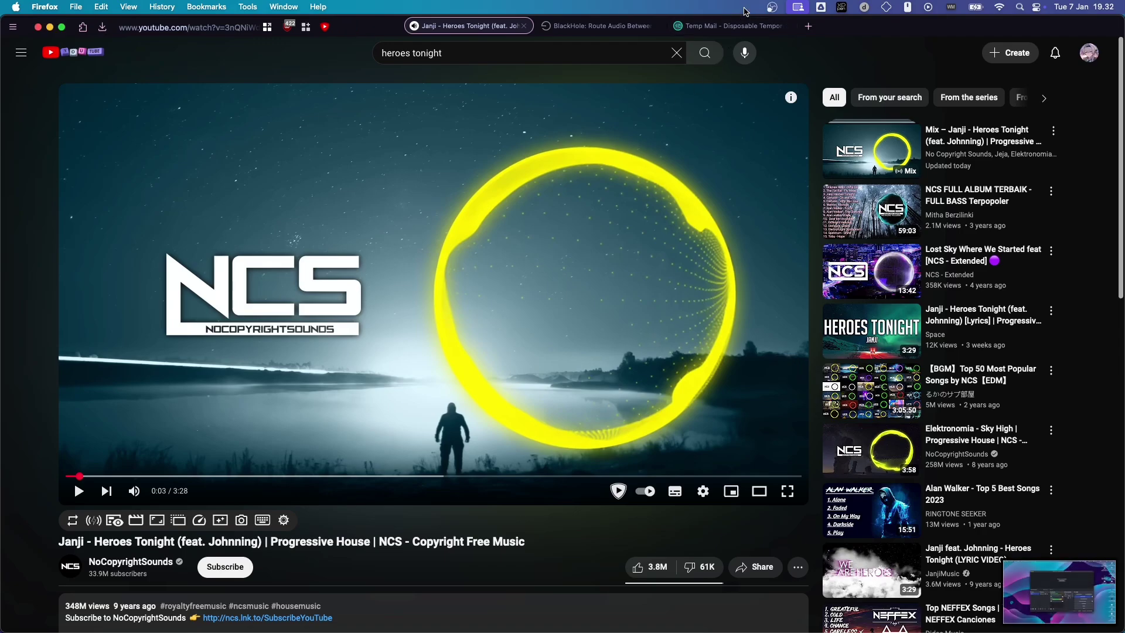
pyautogui.click(1060, 592)
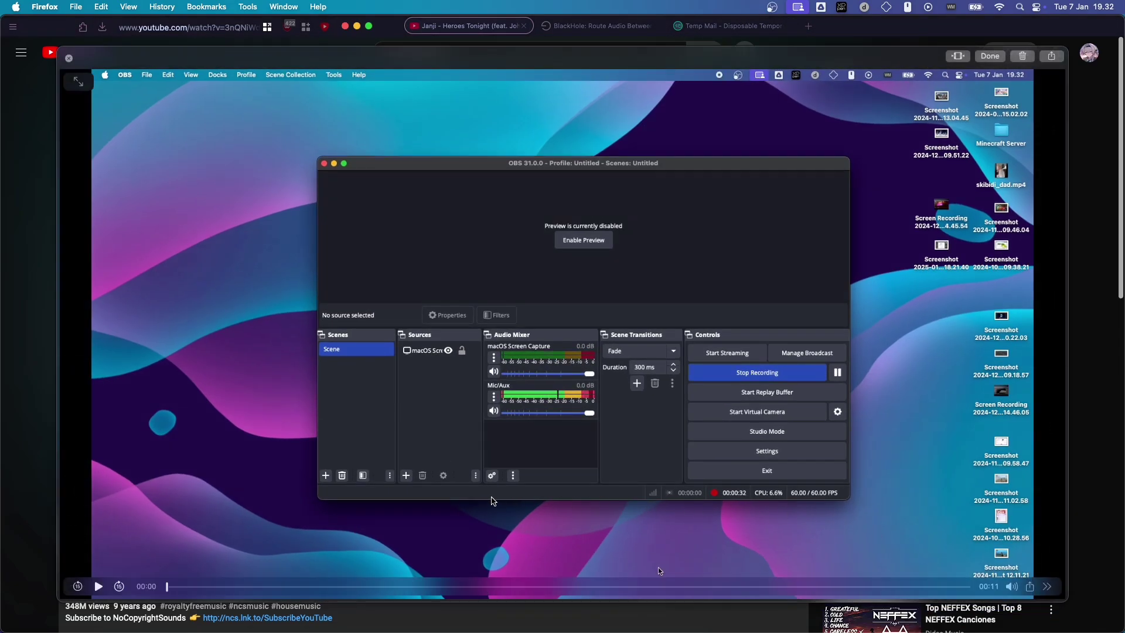
pyautogui.click(511, 592)
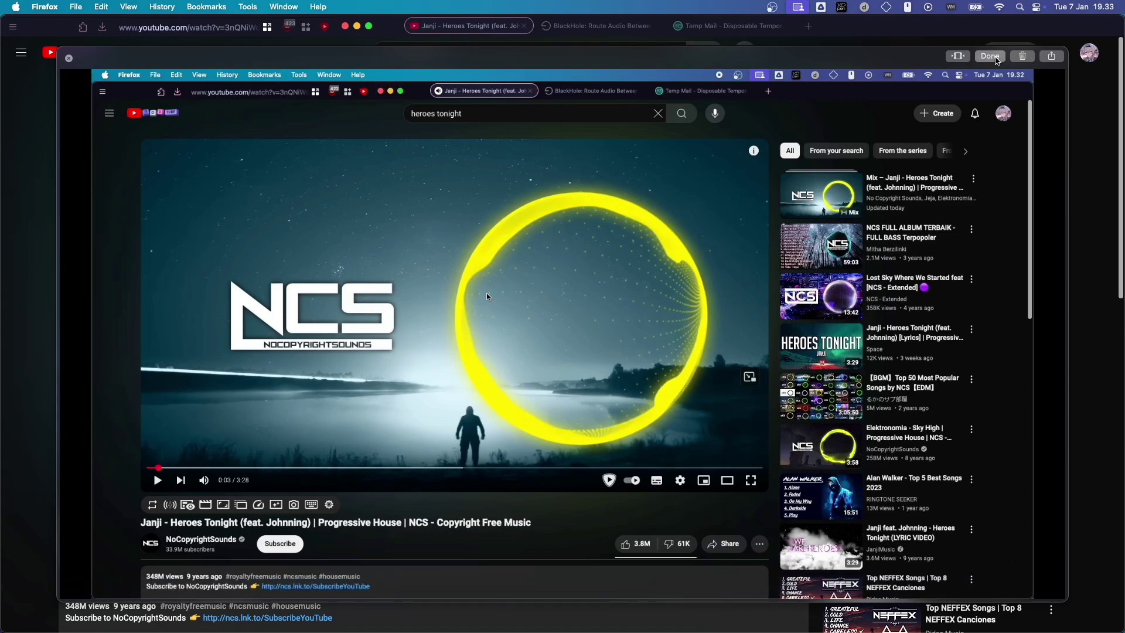
pyautogui.click(997, 59)
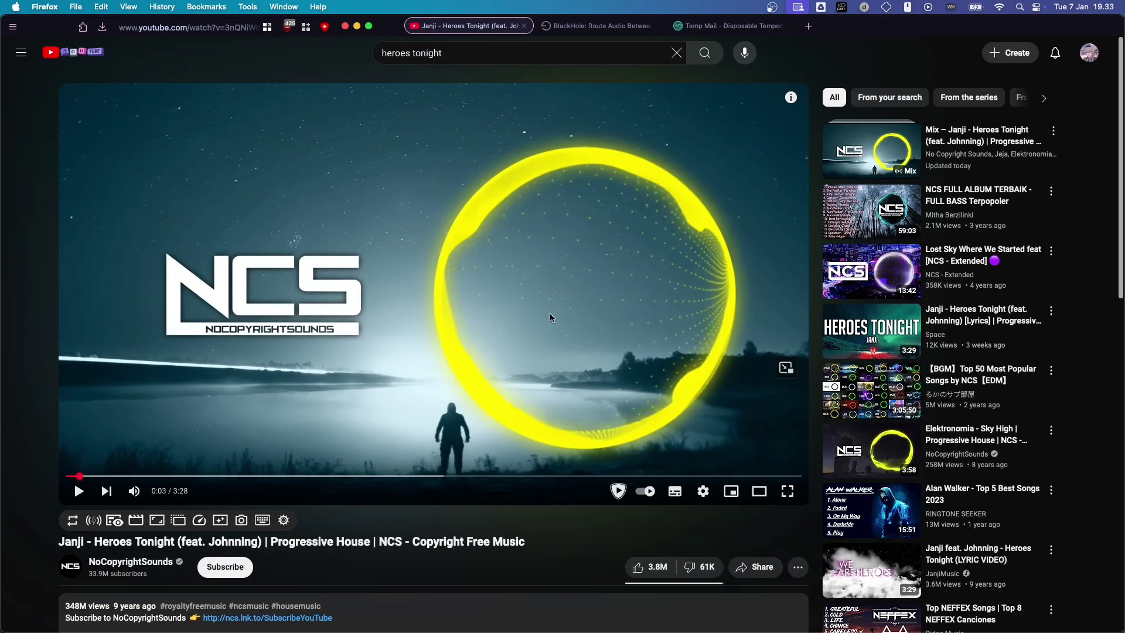
# Step: On the BlackHole page, choose the free download option and paste the Temp Mail address
pyautogui.click(599, 25)
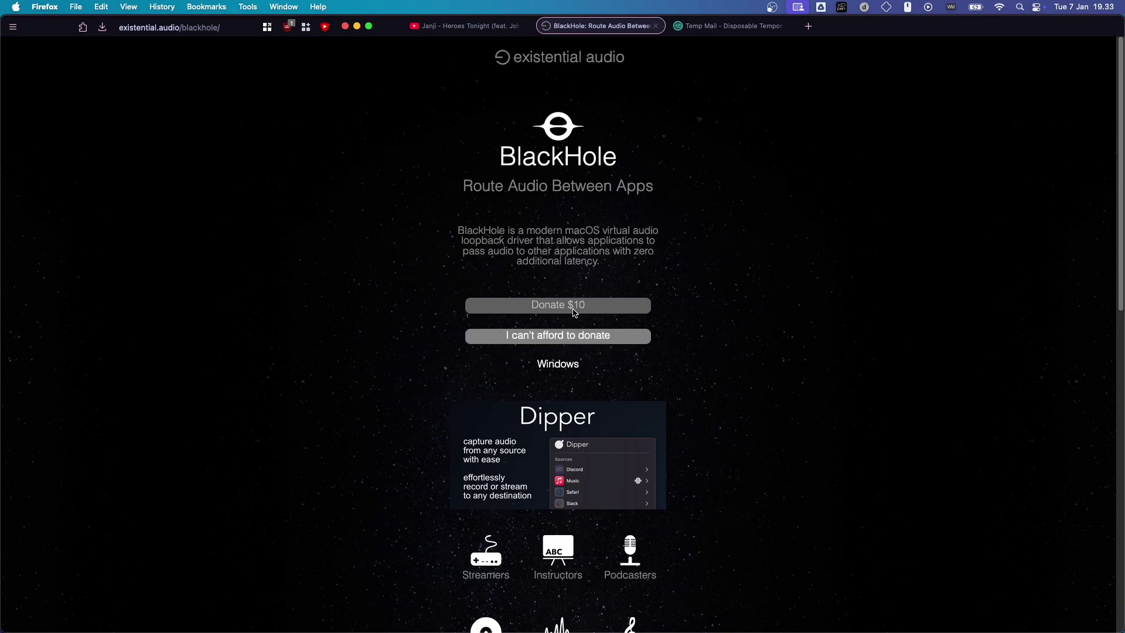
pyautogui.click(572, 341)
pyautogui.click(550, 393)
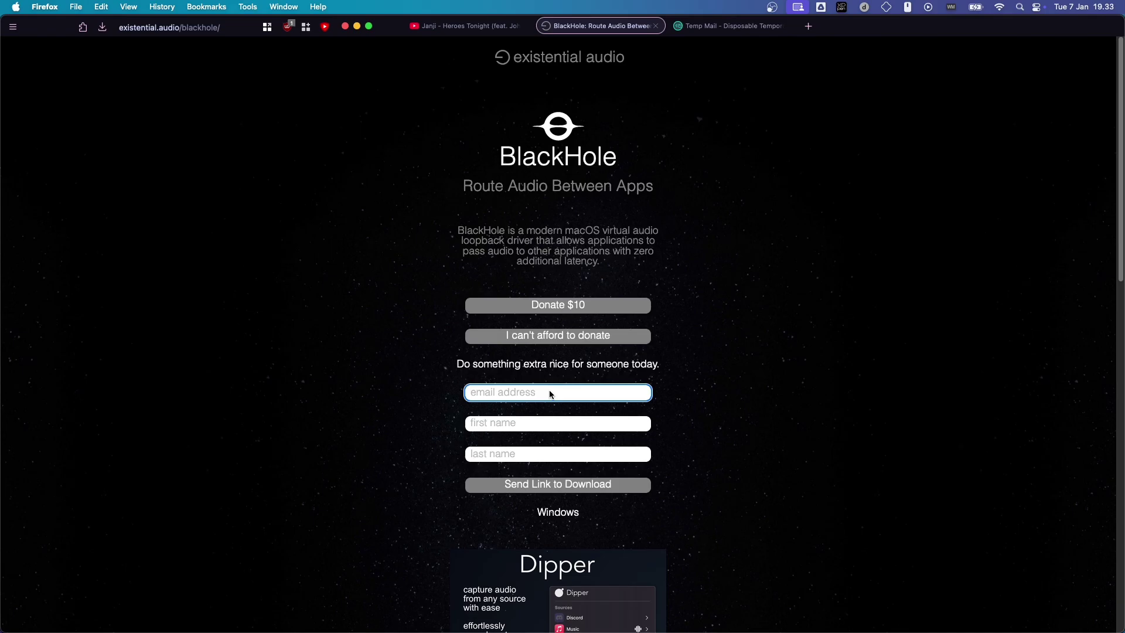
pyautogui.click(729, 26)
pyautogui.click(615, 26)
pyautogui.press('super+v')
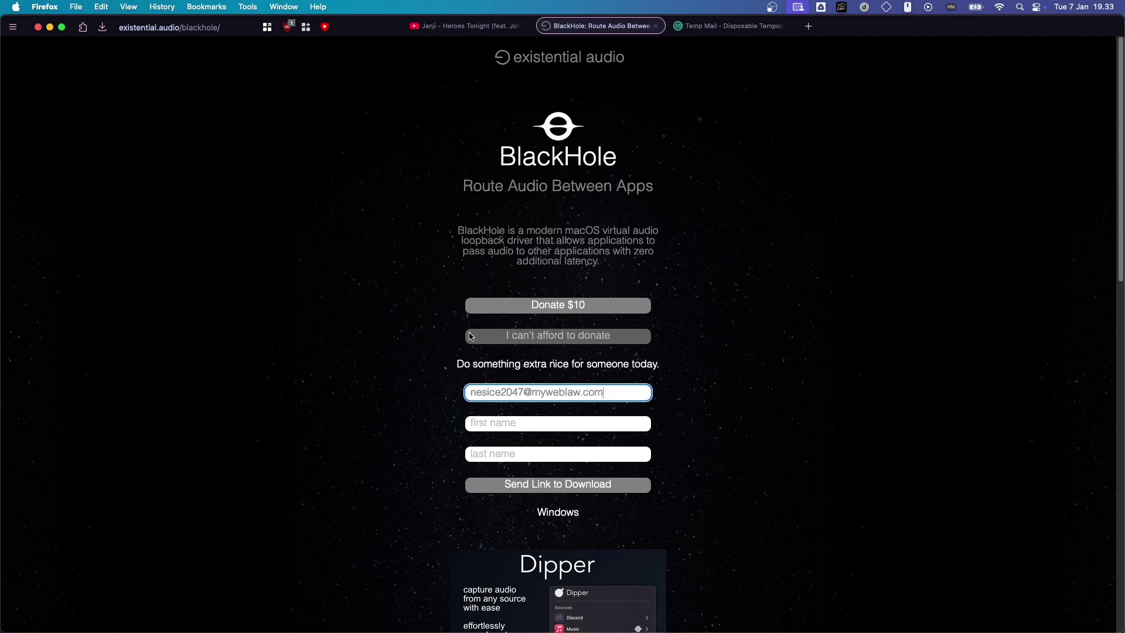
# Step: Fill in the first-name and last-name fields of the download form
pyautogui.click(542, 428)
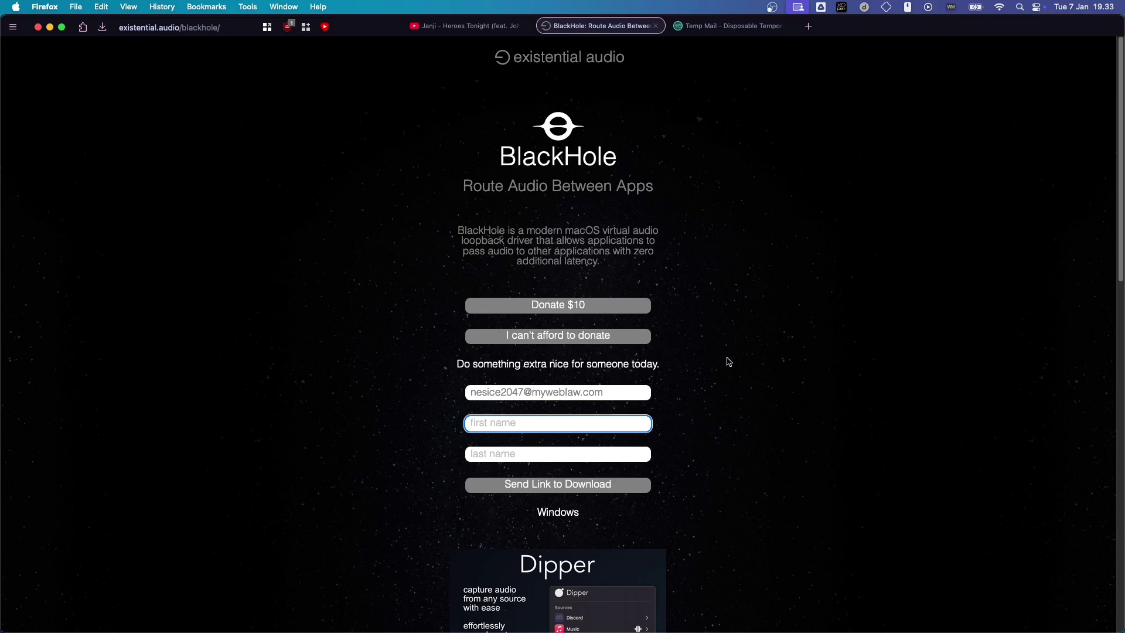
pyautogui.write('Time')
pyautogui.press('BackSpace')
pyautogui.press('Tab')
pyautogui.write('Burned The Kitchen')
# Step: Send the download link, then open the BlackHole Download email in Temp Mail and follow its link
pyautogui.click(608, 487)
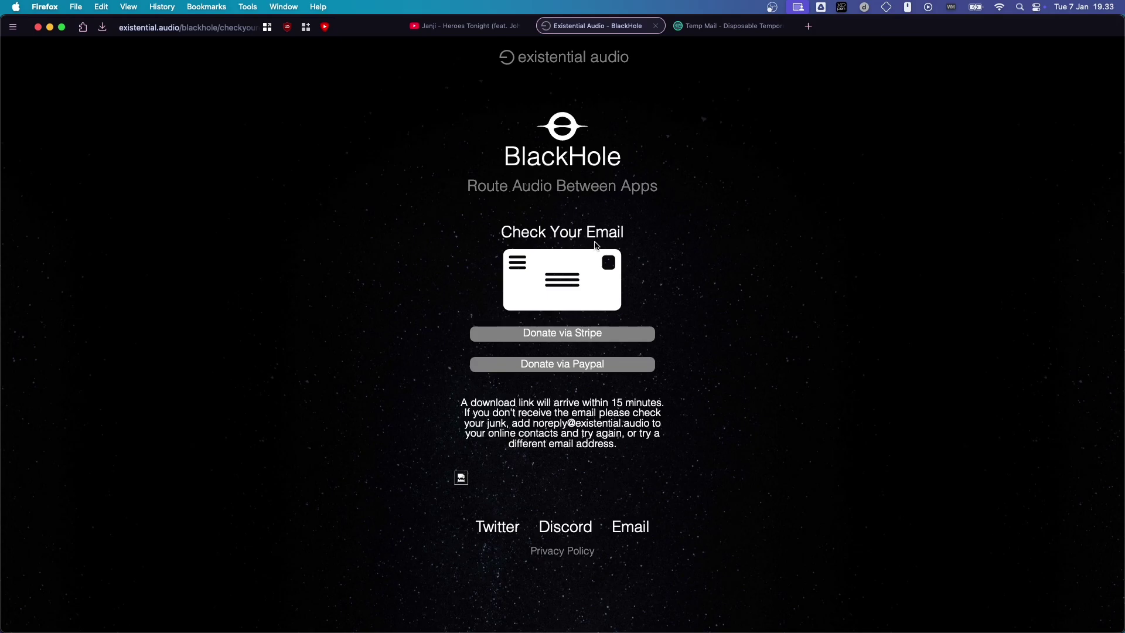
pyautogui.click(733, 26)
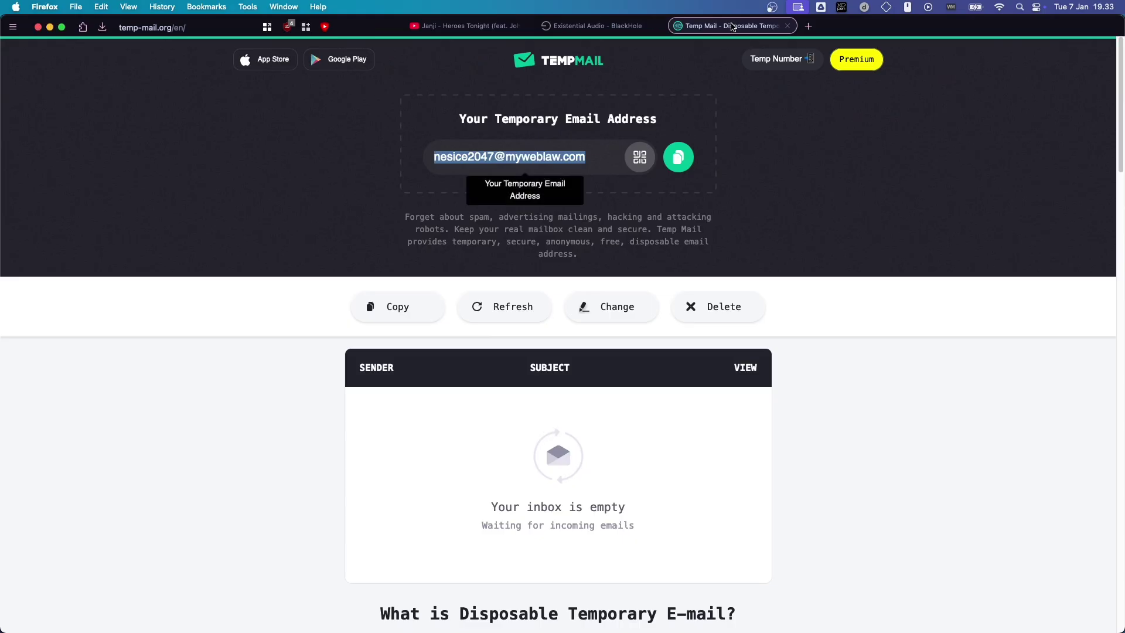
pyautogui.click(417, 400)
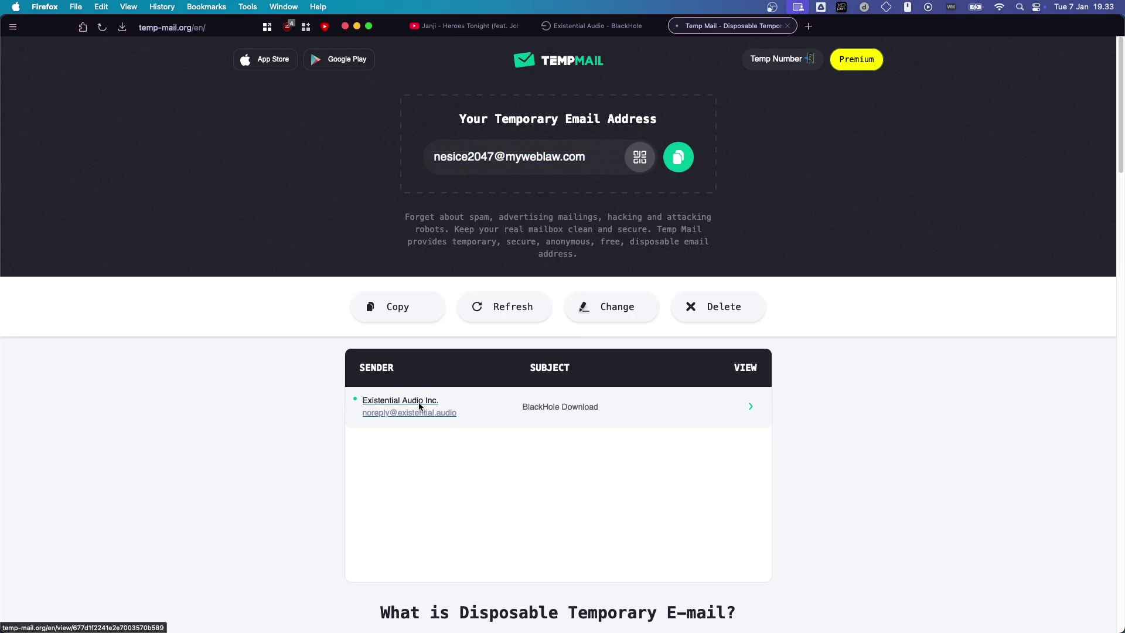
pyautogui.scroll(-3, 352, 401)
pyautogui.click(460, 408)
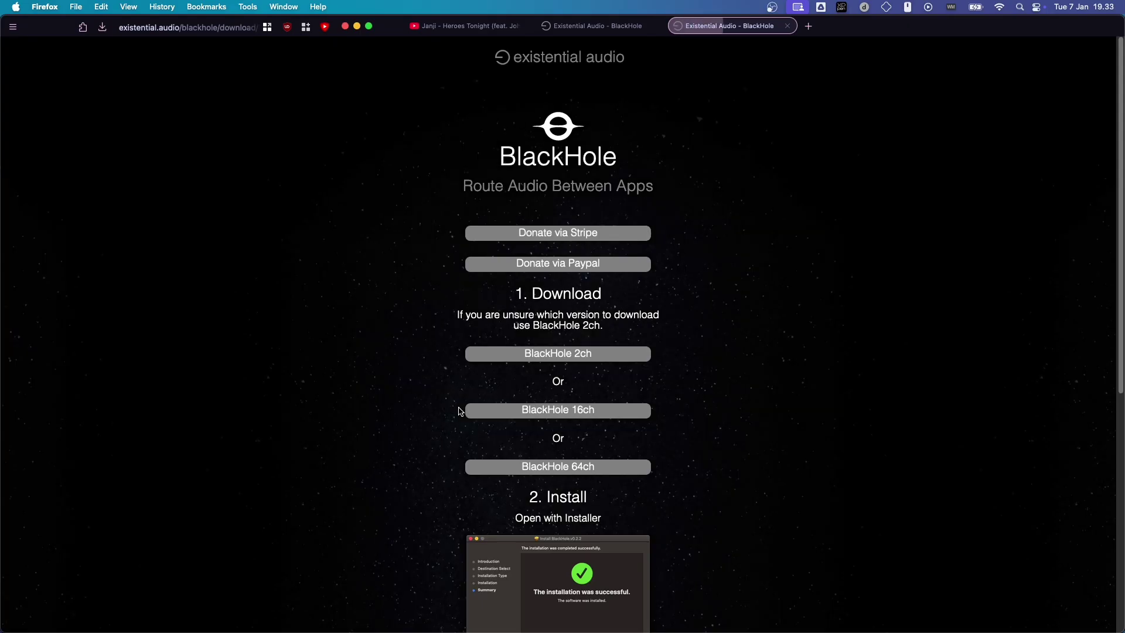
pyautogui.scroll(-2, 571, 312)
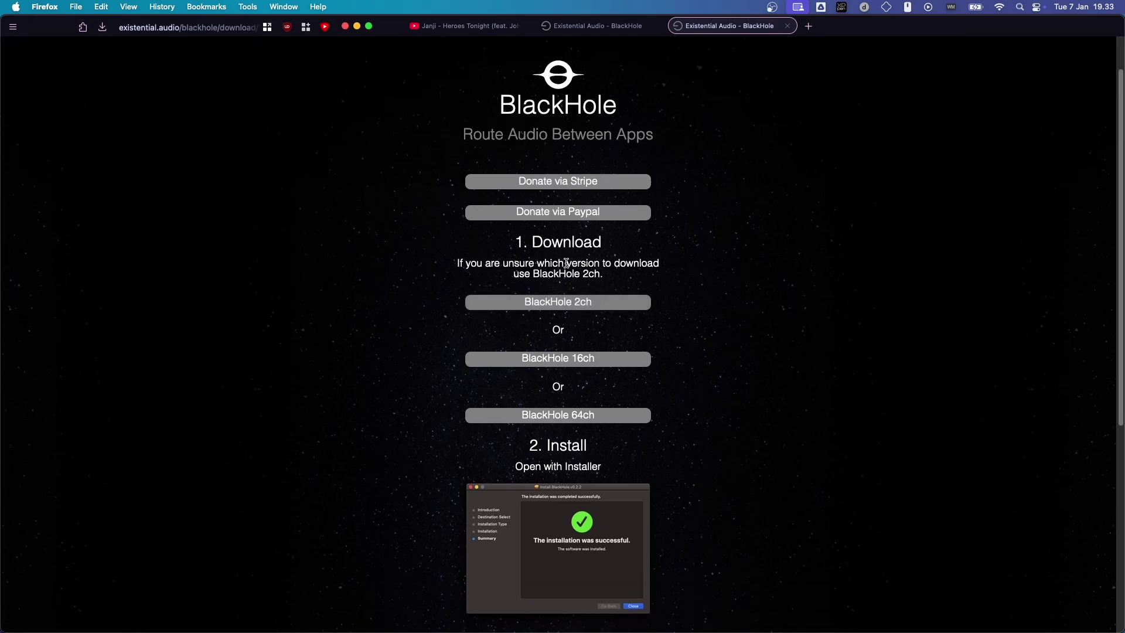
# Step: Download the BlackHole 2ch installer package to Downloads
pyautogui.click(555, 308)
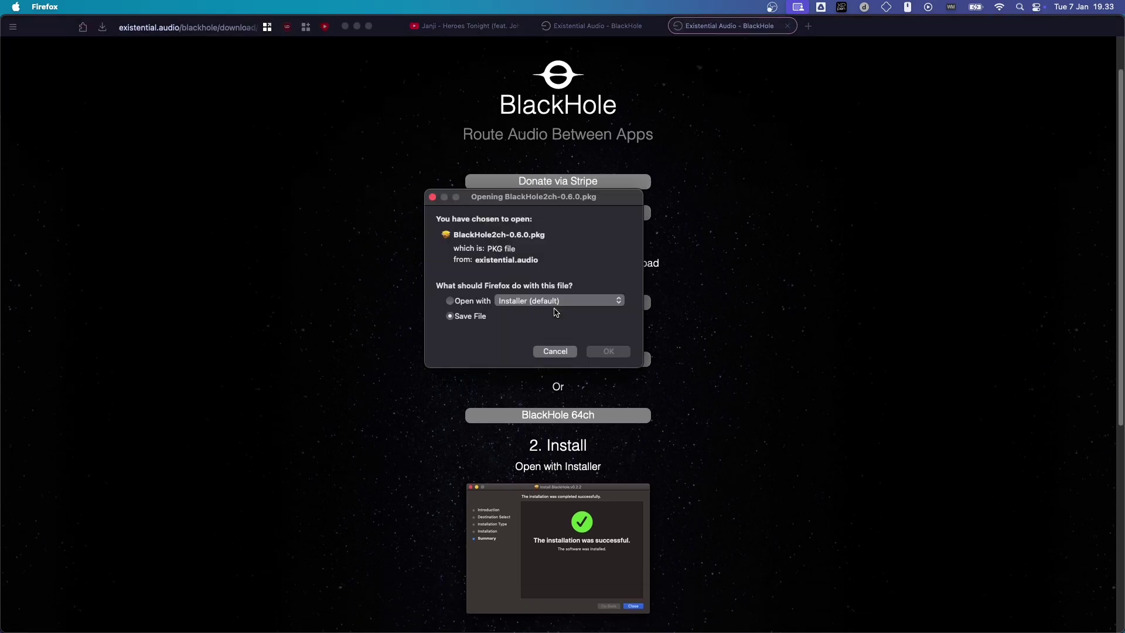
pyautogui.click(609, 352)
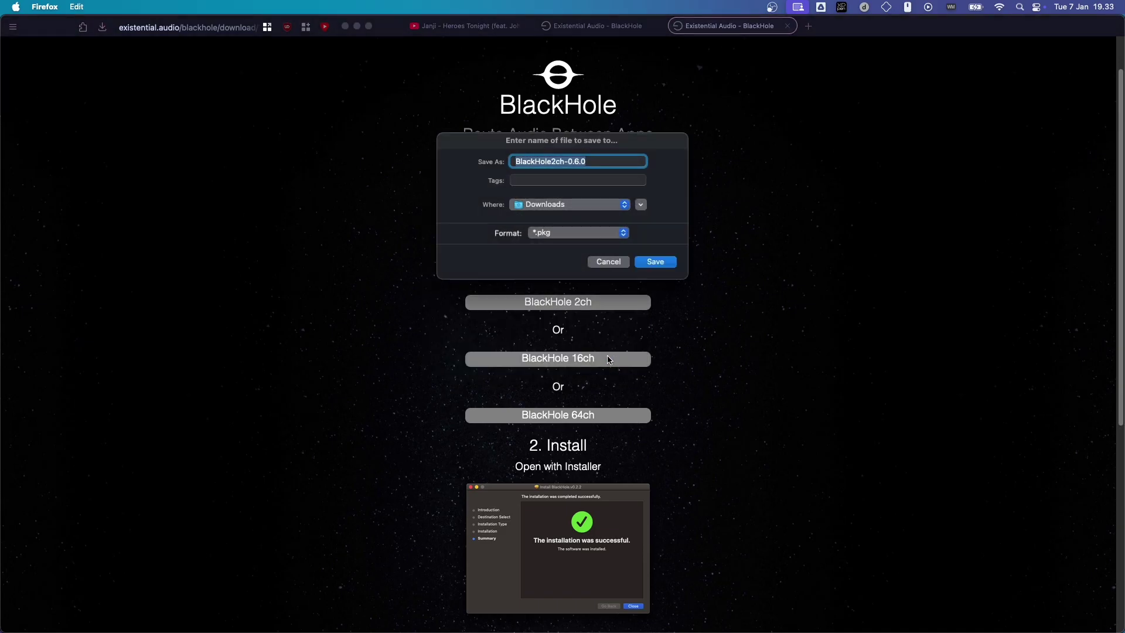
pyautogui.click(649, 261)
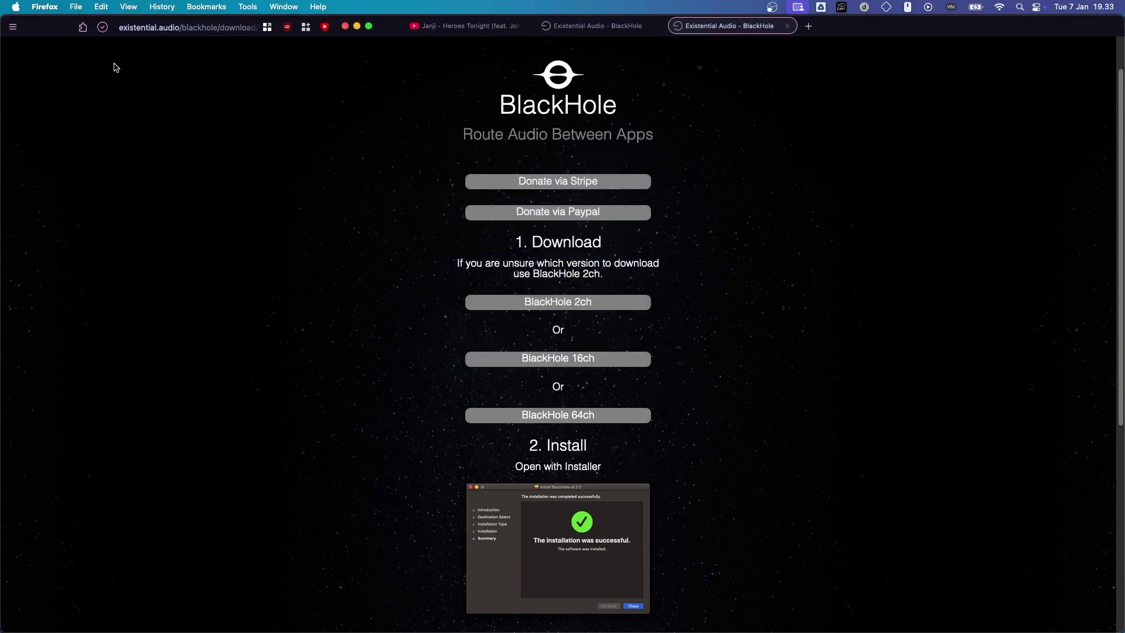
# Step: Open the BlackHole 2ch installer and agree to the licence terms
pyautogui.click(142, 63)
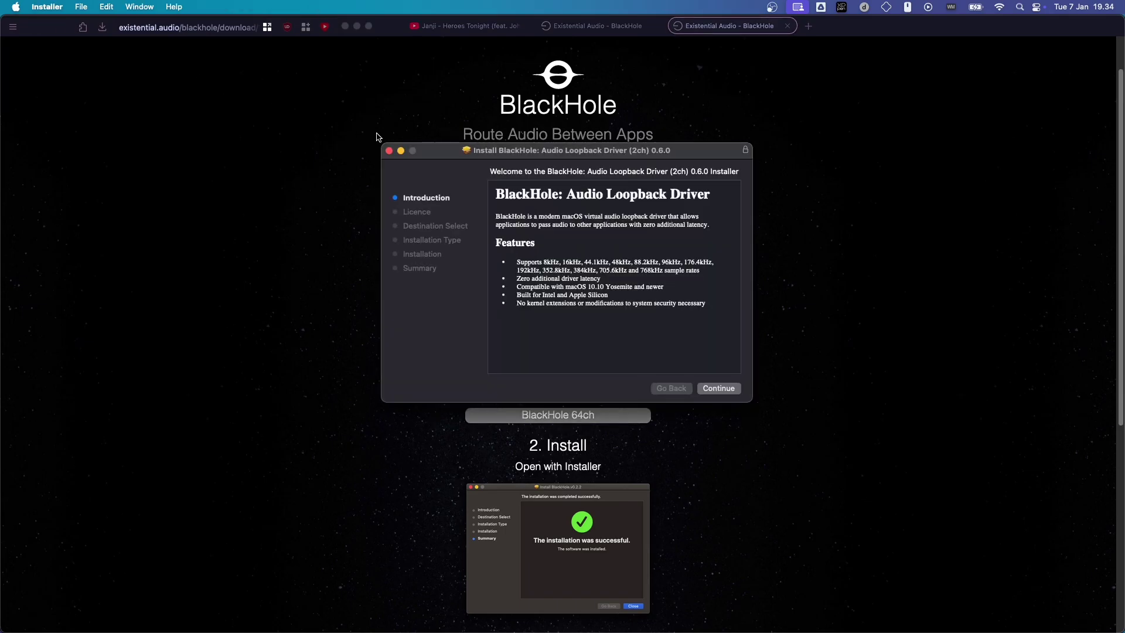
pyautogui.click(721, 388)
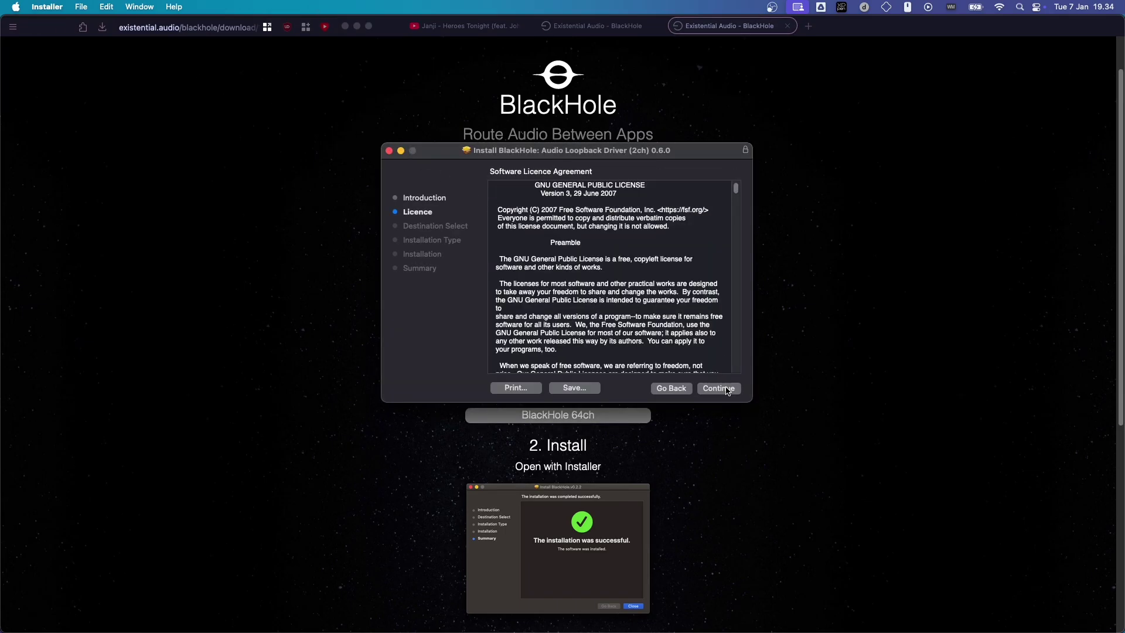
pyautogui.scroll(-10, 737, 246)
pyautogui.click(731, 394)
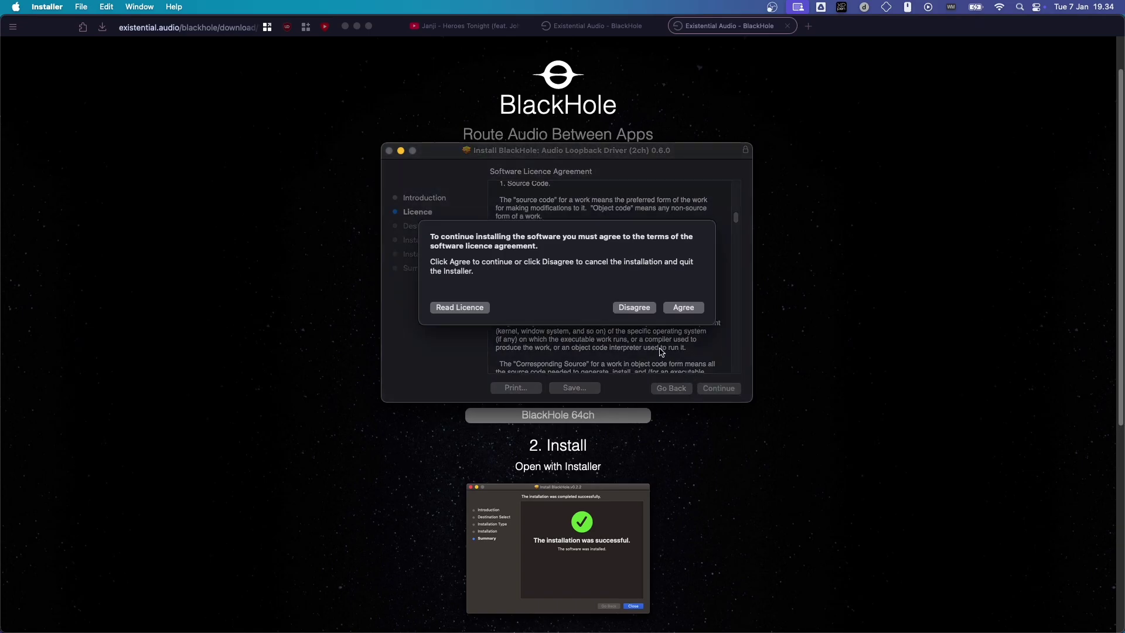
pyautogui.click(683, 311)
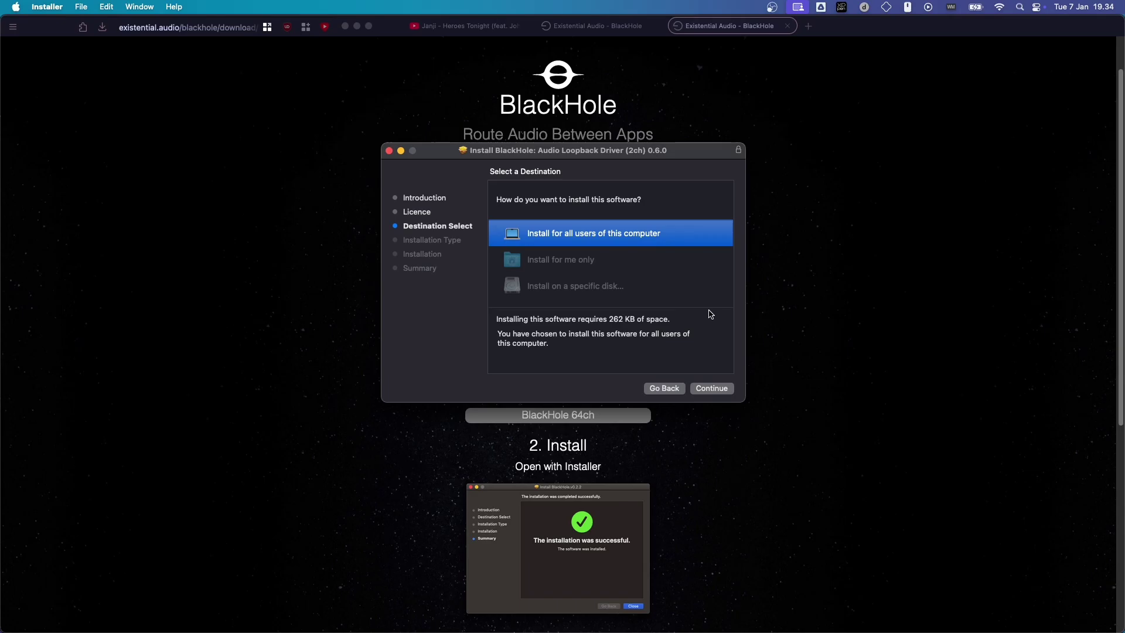
# Step: Close the installer and start a Spotlight search for Audio MIDI Setup
pyautogui.click(388, 151)
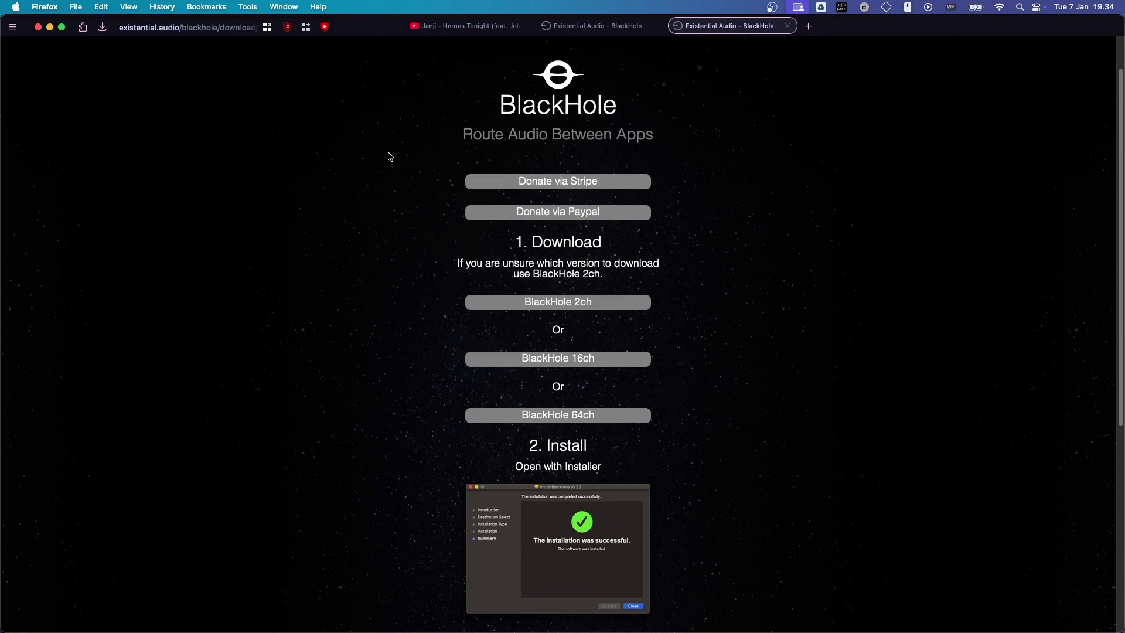
pyautogui.press('super+space')
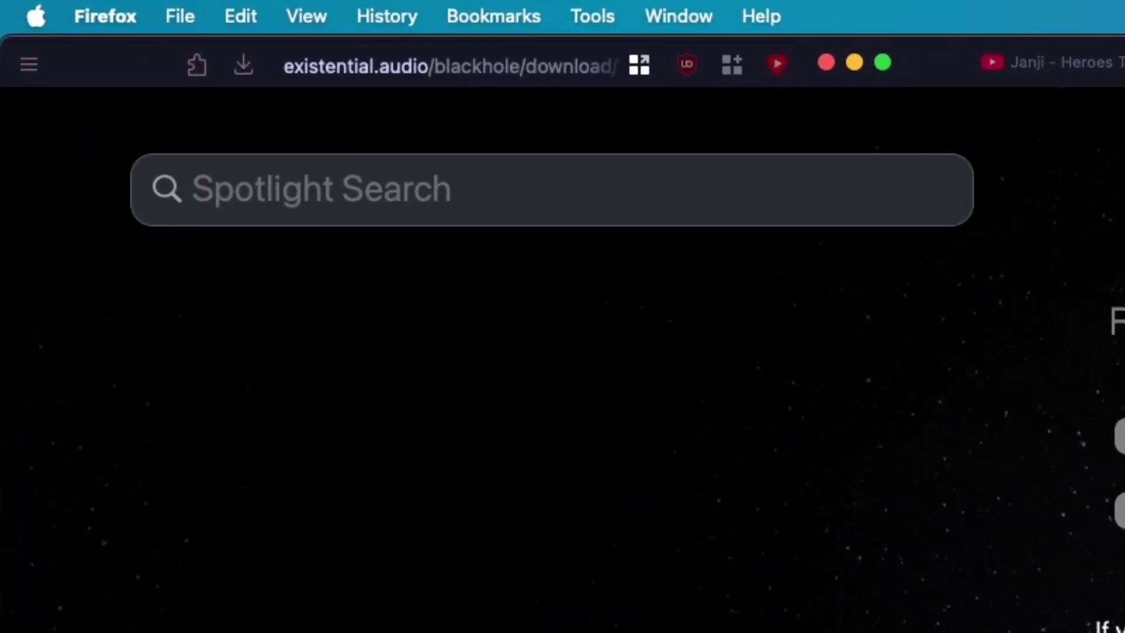
pyautogui.write('aui')
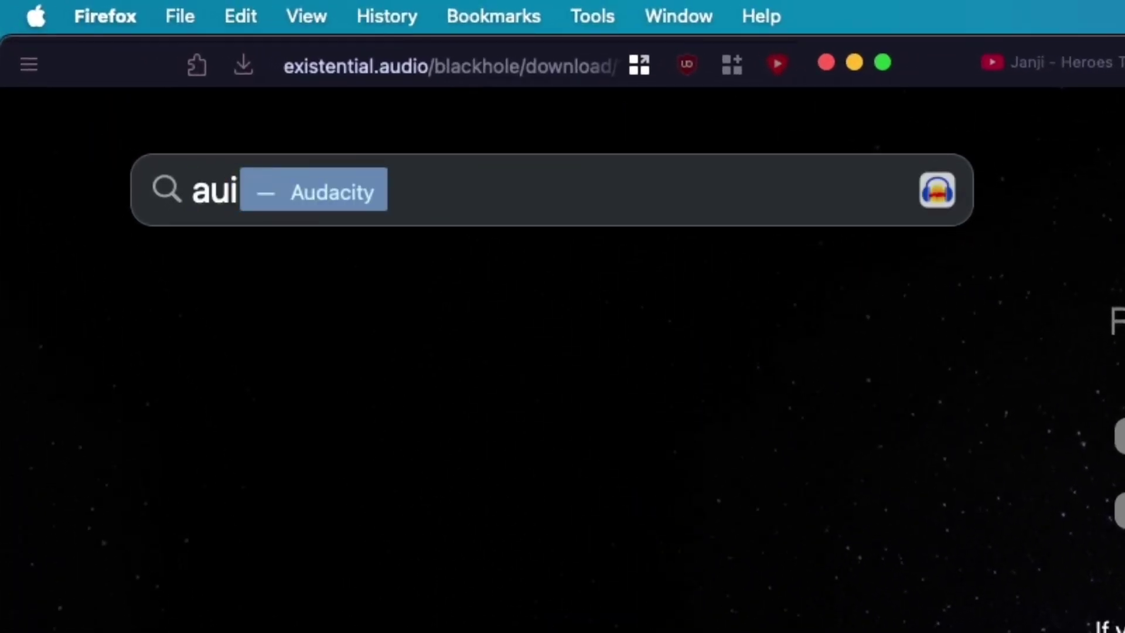
pyautogui.press('BackSpace')
pyautogui.press('BackSpace')
# Step: Launch Audio MIDI Setup and create an Aggregate Device using BlackHole 2ch and the Microphone
pyautogui.write('dio mi')
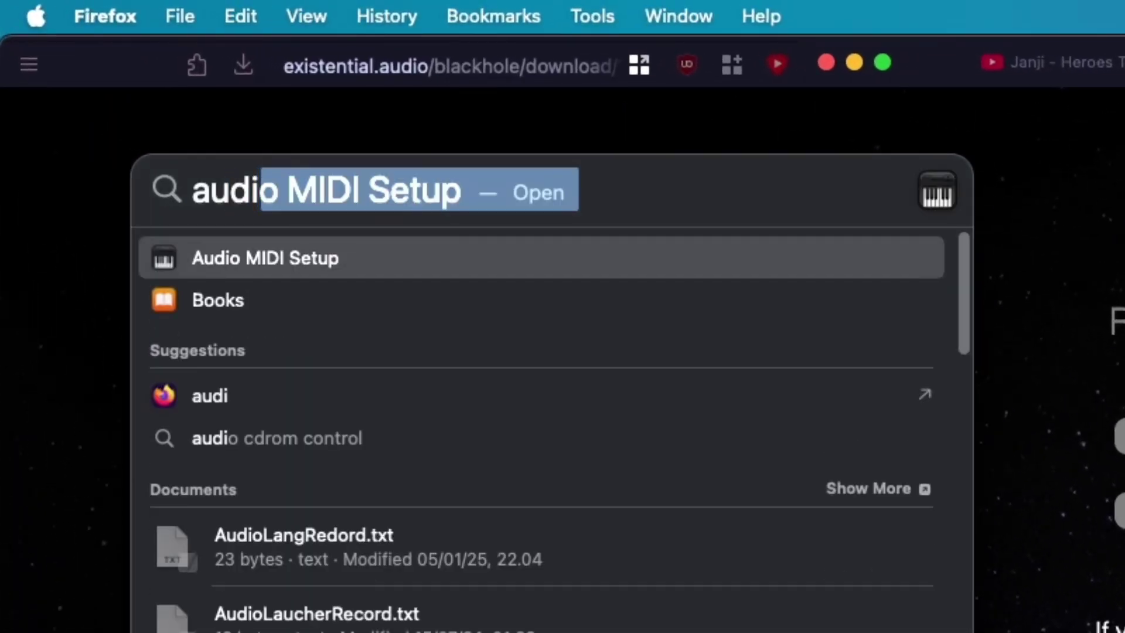
pyautogui.press('Return')
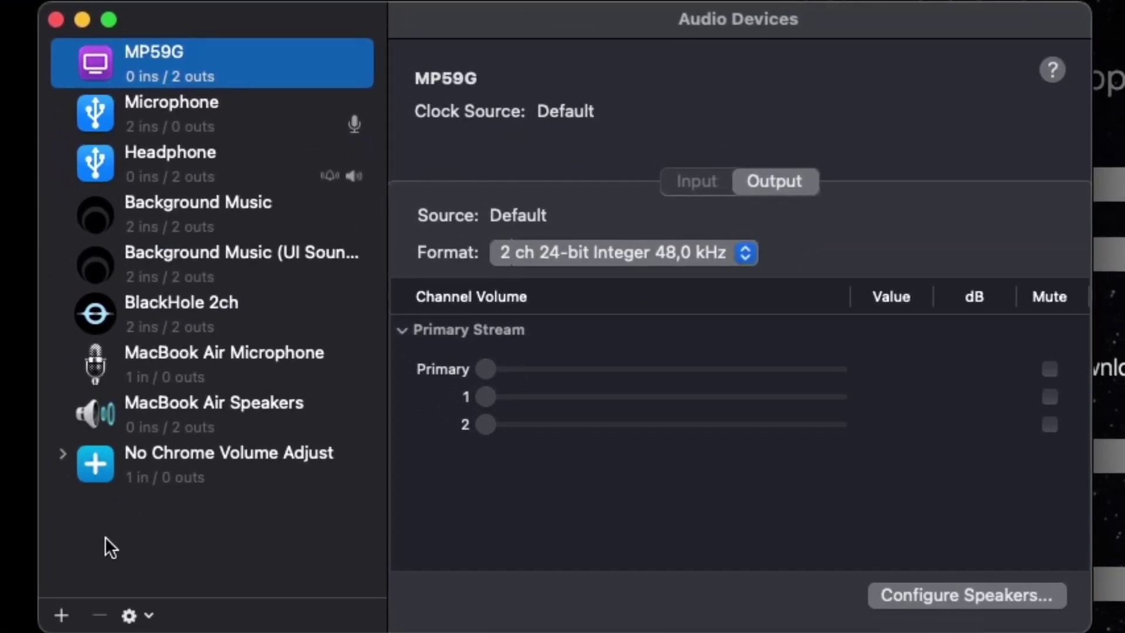
pyautogui.click(61, 614)
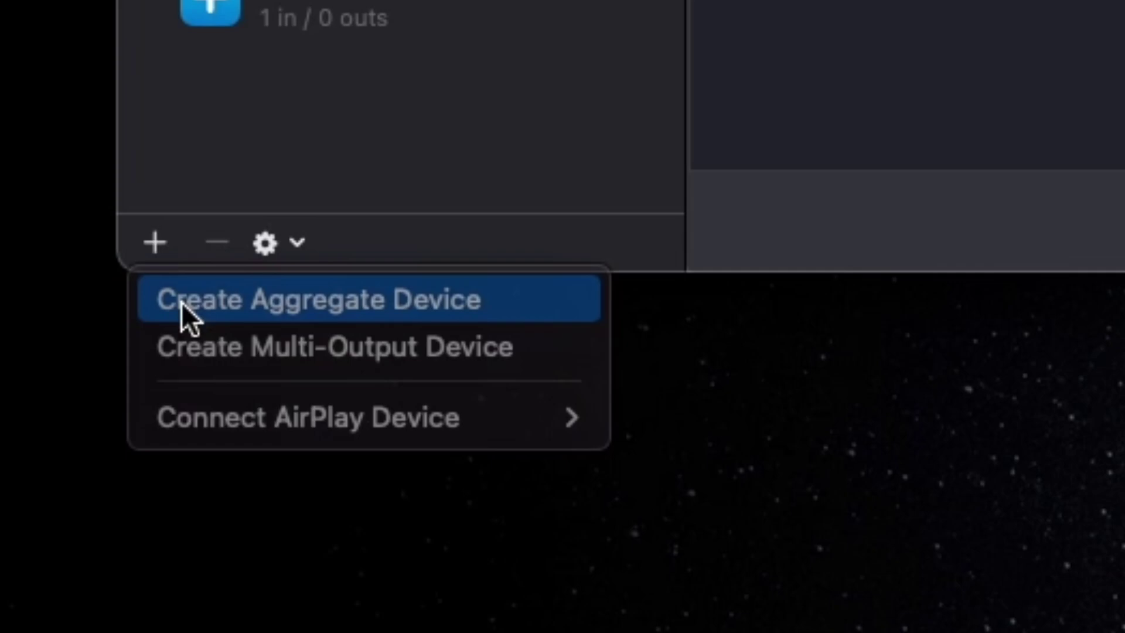
pyautogui.click(182, 302)
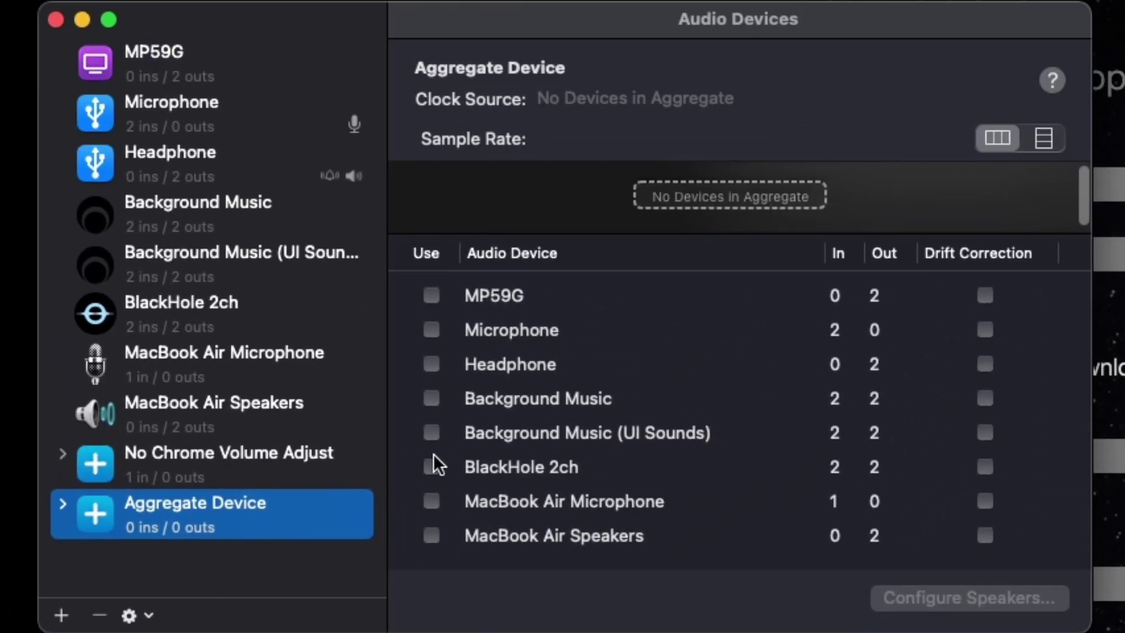
pyautogui.click(432, 467)
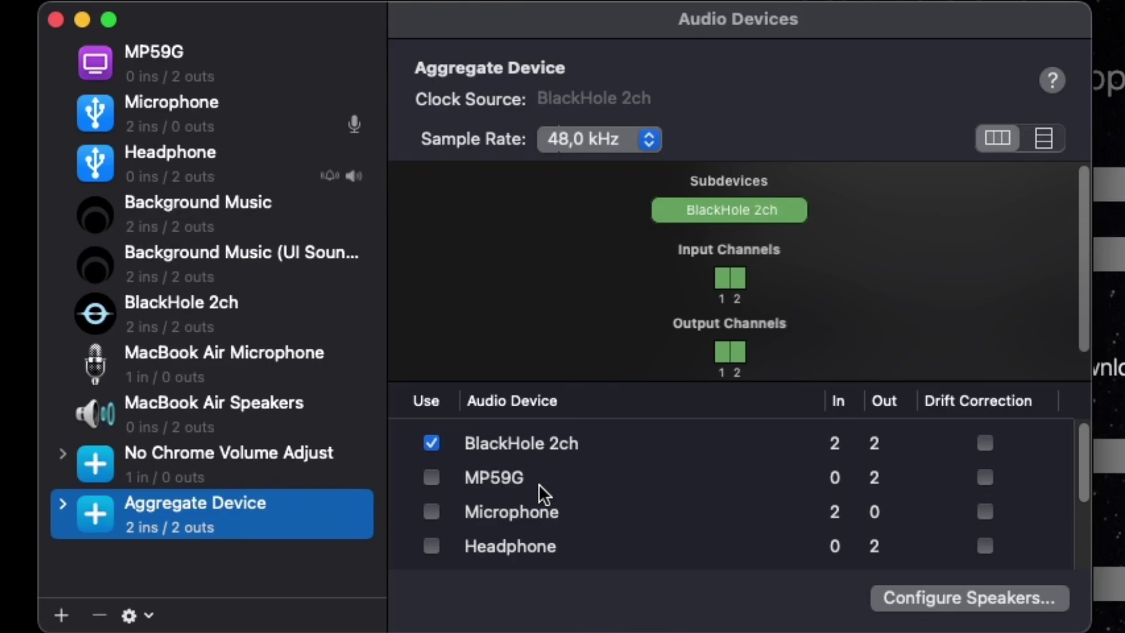
pyautogui.click(431, 512)
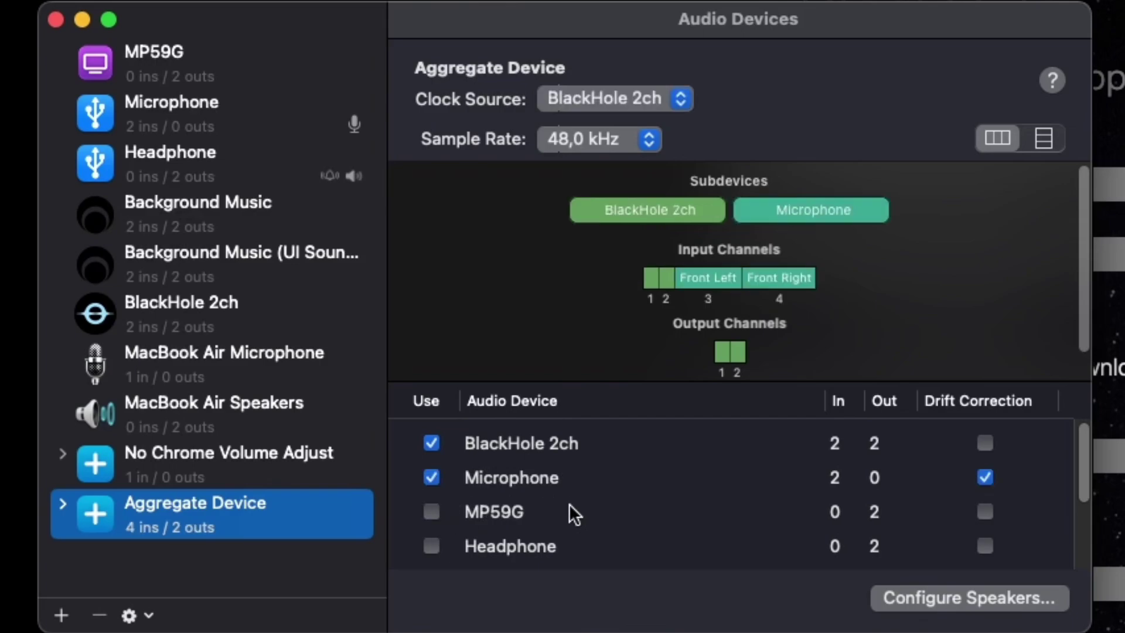
# Step: Remove the Microphone from the aggregate device and create a new Multi-Output Device
pyautogui.click(431, 478)
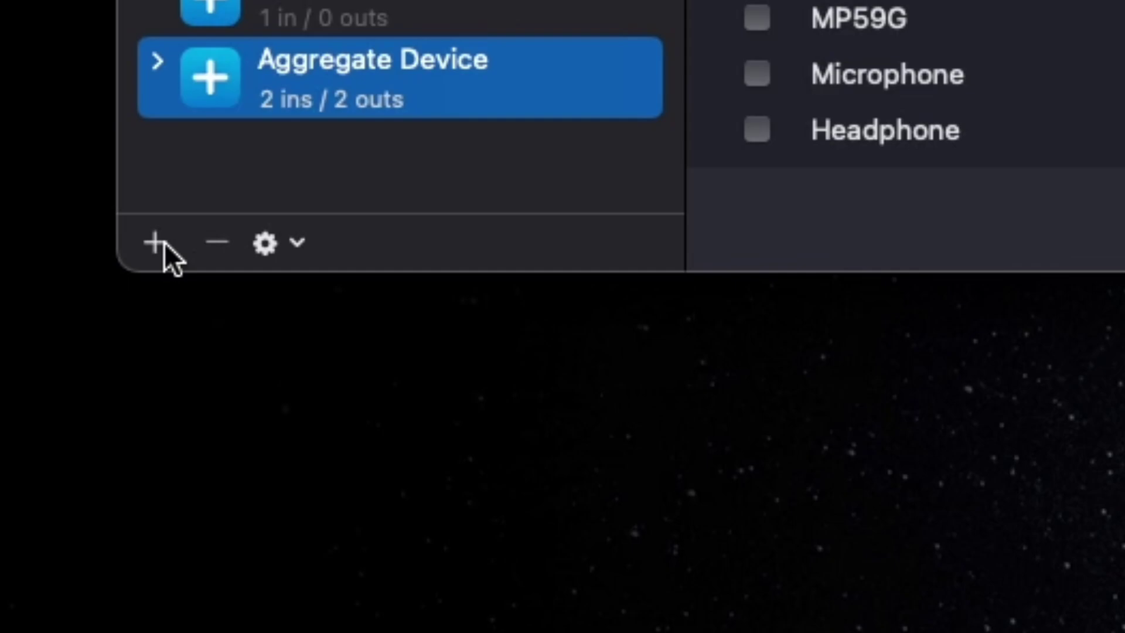
pyautogui.click(63, 616)
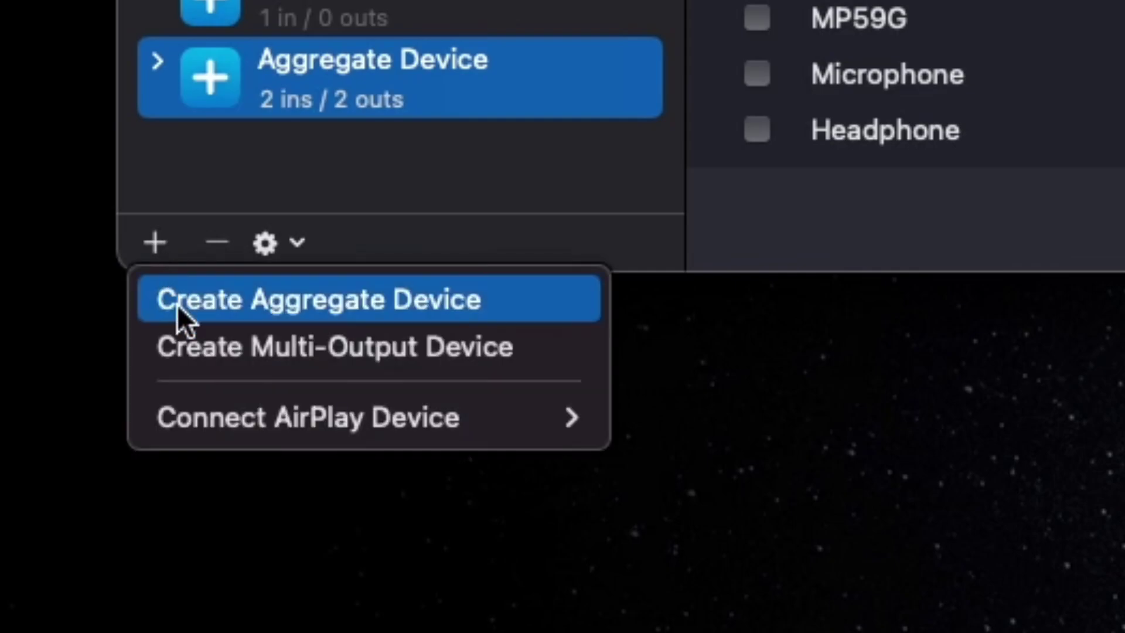
pyautogui.click(188, 342)
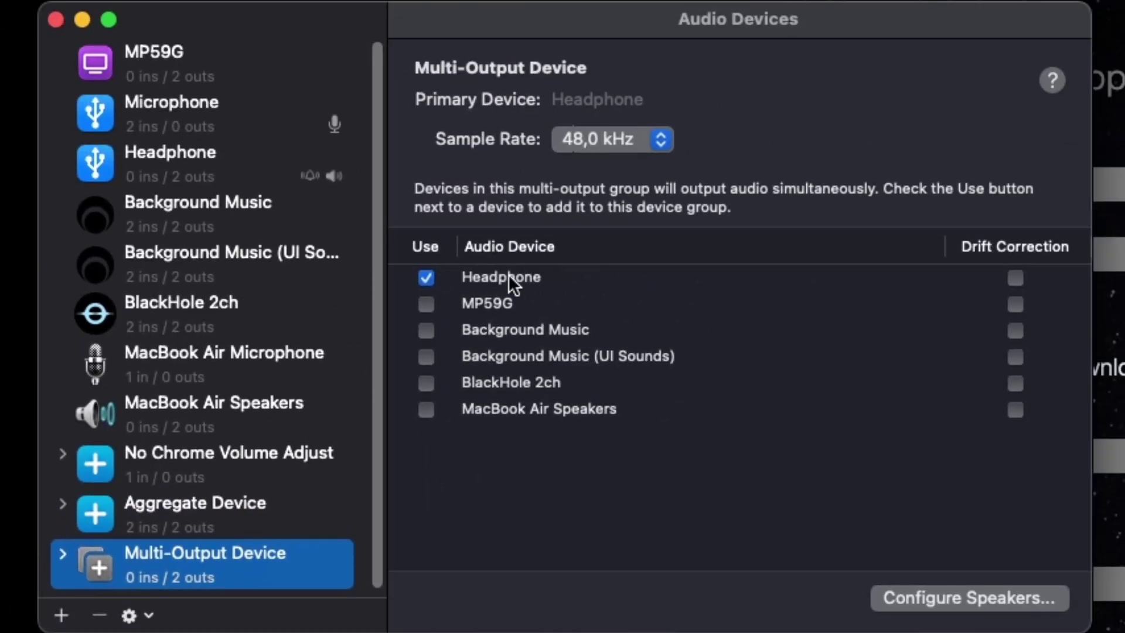
# Step: Set the Multi-Output Device to send to Headphone and BlackHole 2ch
pyautogui.click(426, 383)
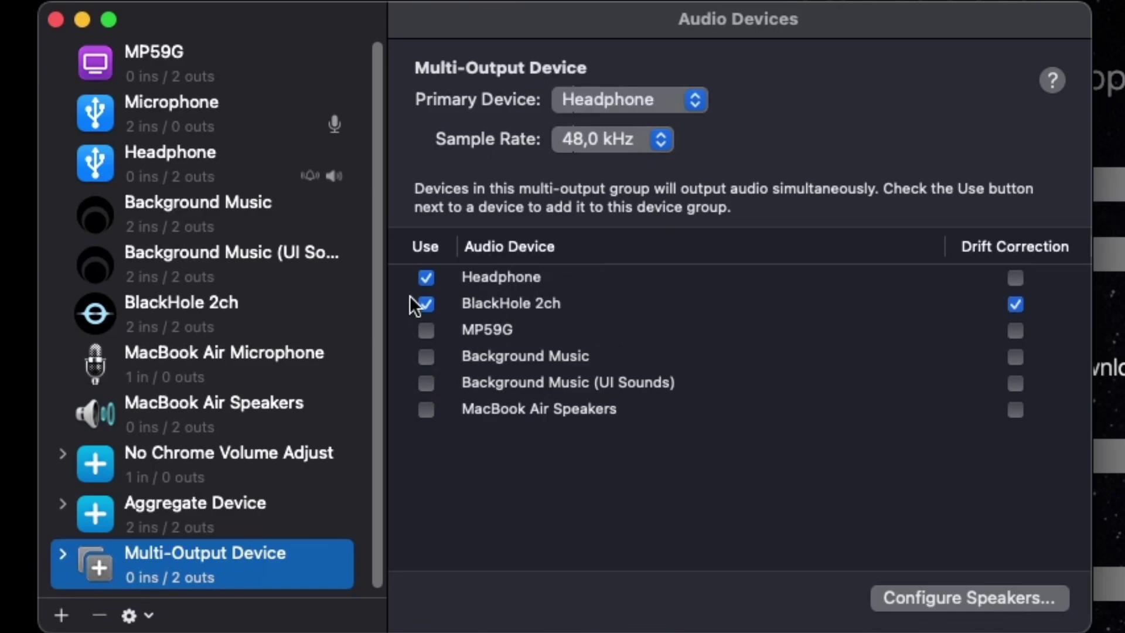
pyautogui.click(425, 276)
pyautogui.click(423, 276)
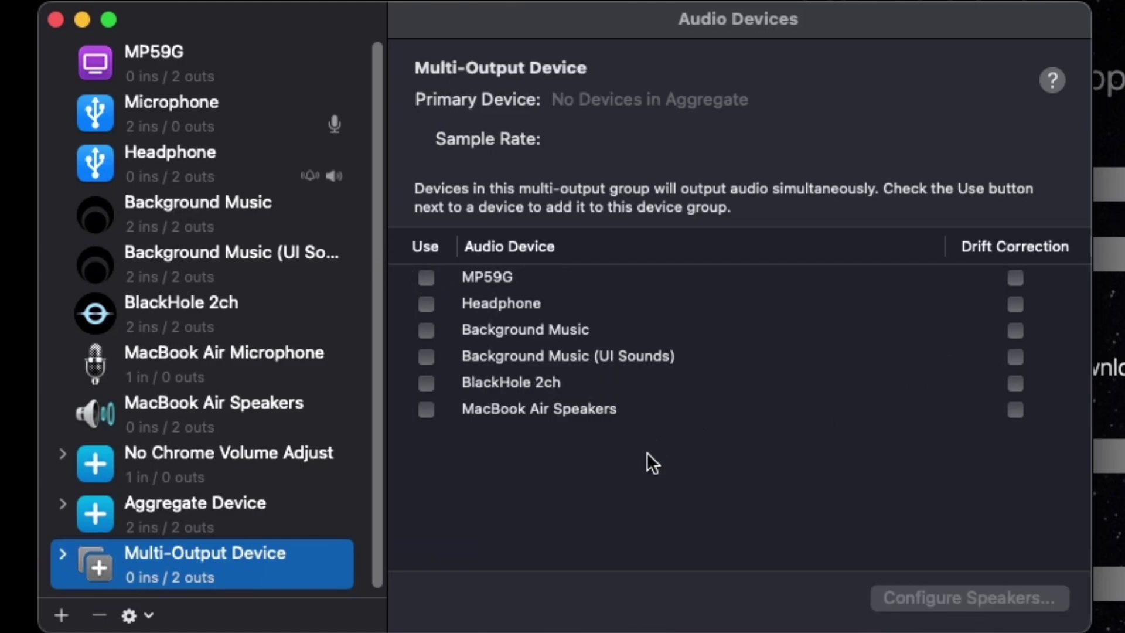
pyautogui.click(427, 304)
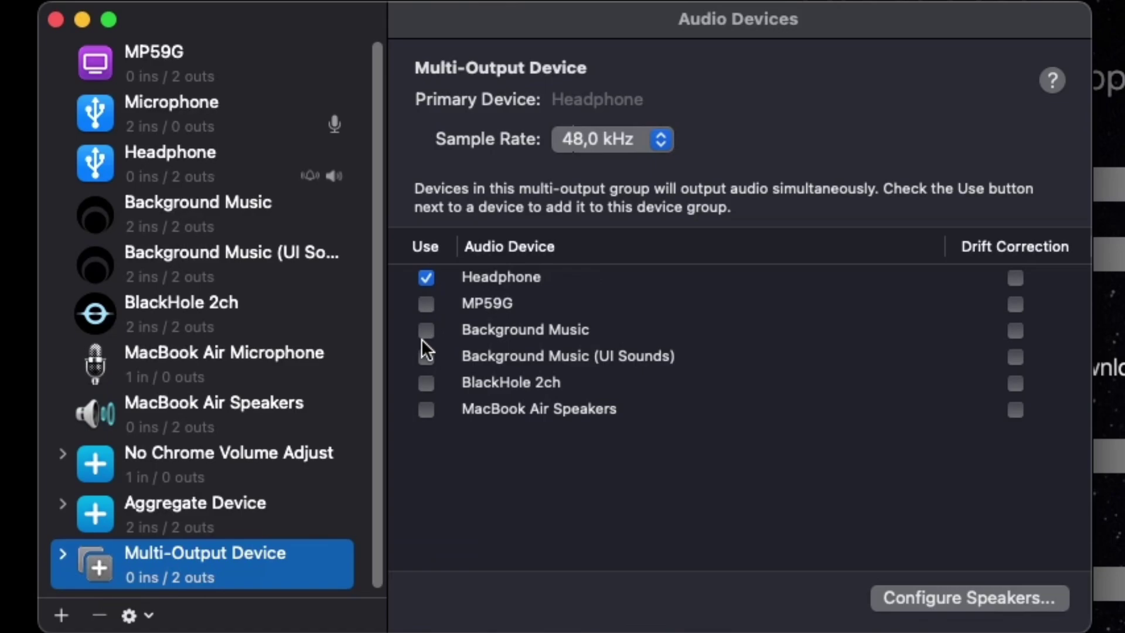
pyautogui.click(426, 382)
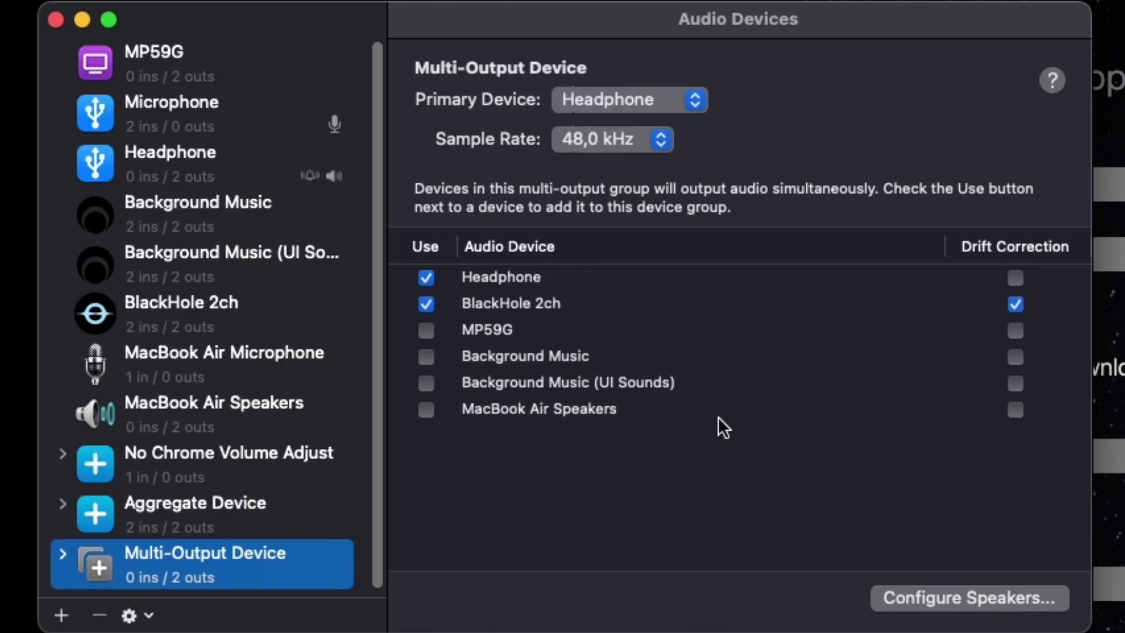
# Step: Rename the multi-output device to 'Headphone (Recording)'
pyautogui.click(244, 553)
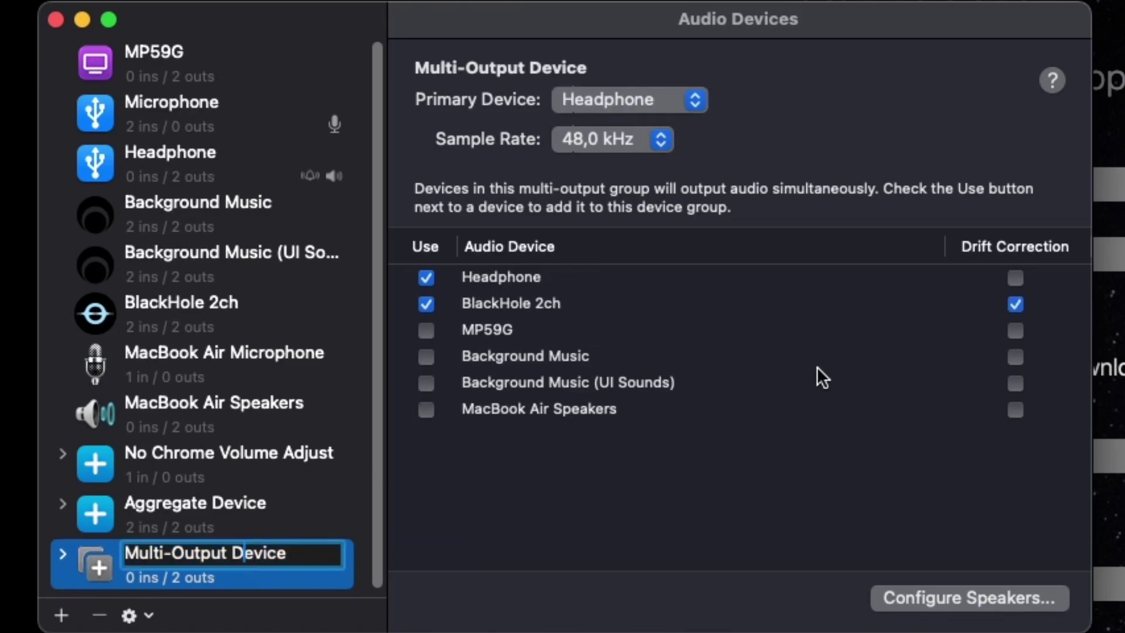
pyautogui.write('Heardph')
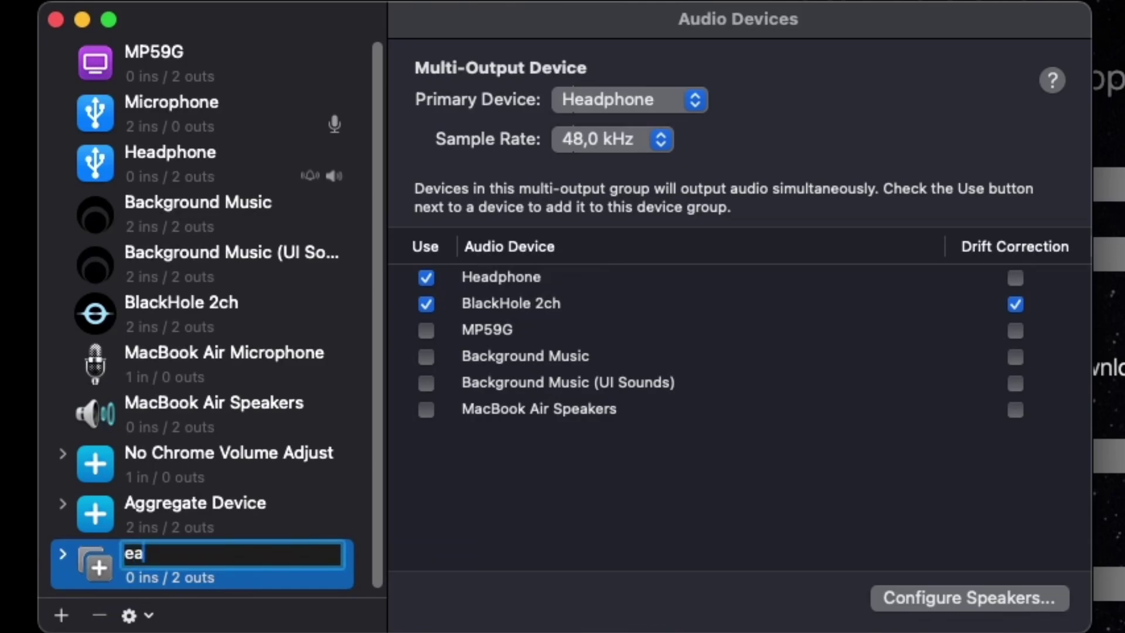
pyautogui.press('BackSpace')
pyautogui.press('BackSpace')
pyautogui.press('BackSpace')
pyautogui.press('BackSpace')
pyautogui.write('dphone (Recording)')
pyautogui.press('Return')
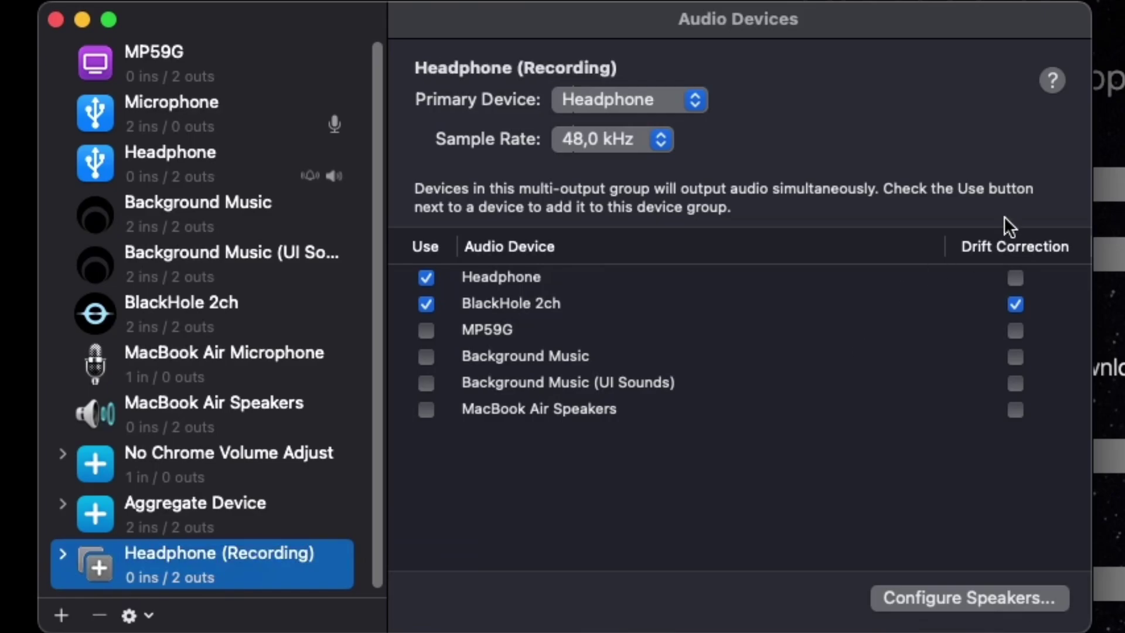
# Step: Rename the aggregate device to 'QuickTimeRecord' and close the Audio Devices window
pyautogui.click(181, 509)
pyautogui.click(216, 503)
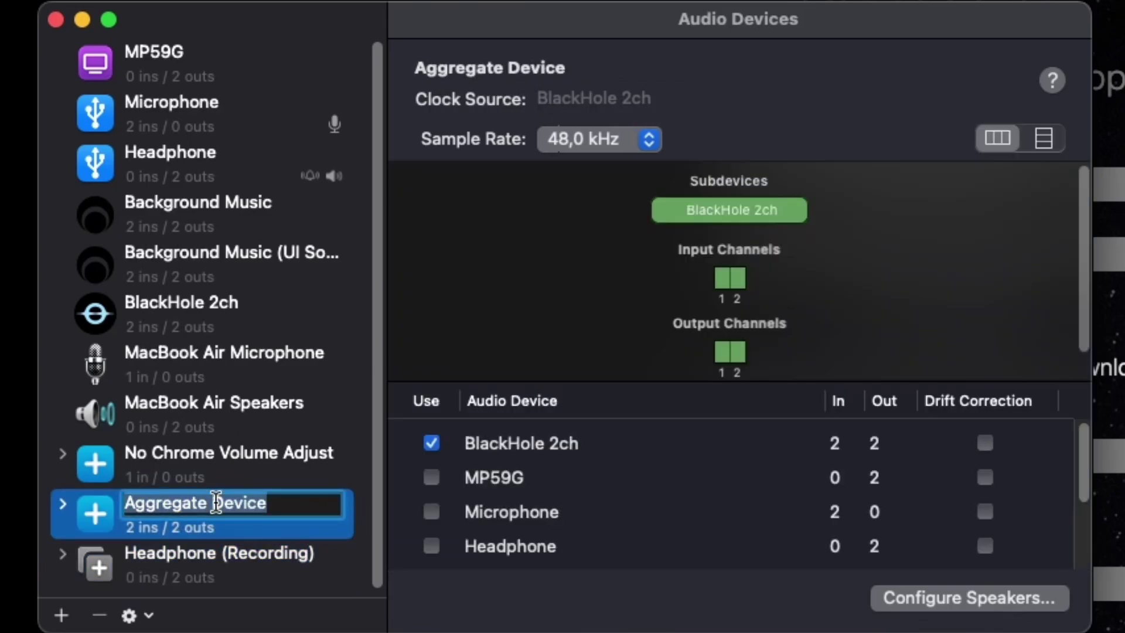
pyautogui.write('QuickTimeRecord')
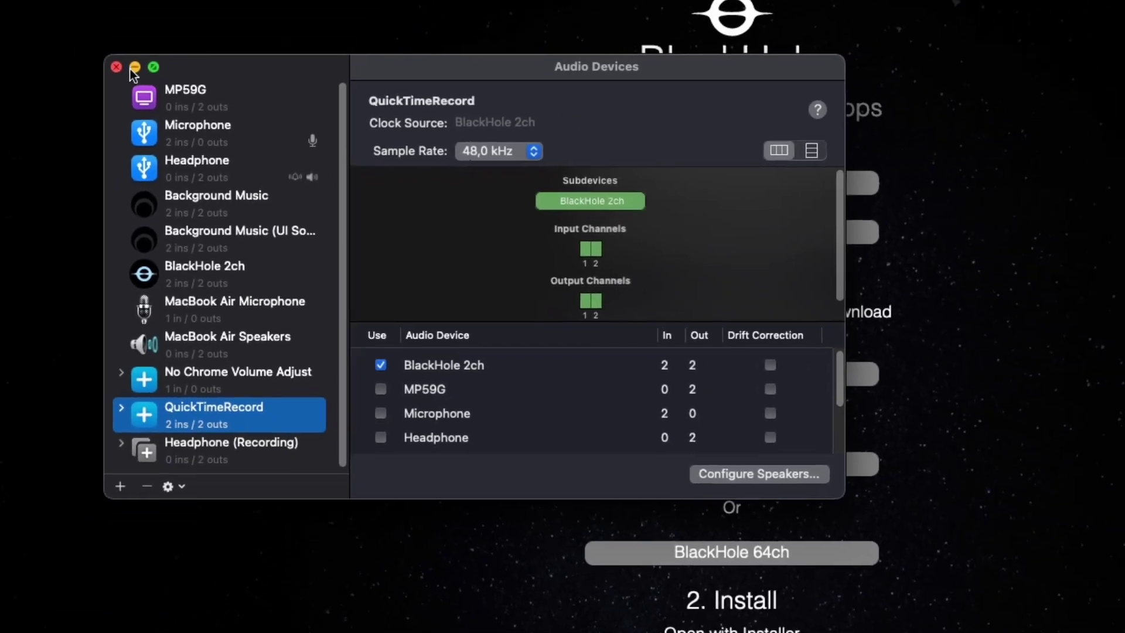
pyautogui.click(55, 19)
# Step: Return to the Heroes Tonight video page and search Spotlight for 'sound output'
pyautogui.click(459, 27)
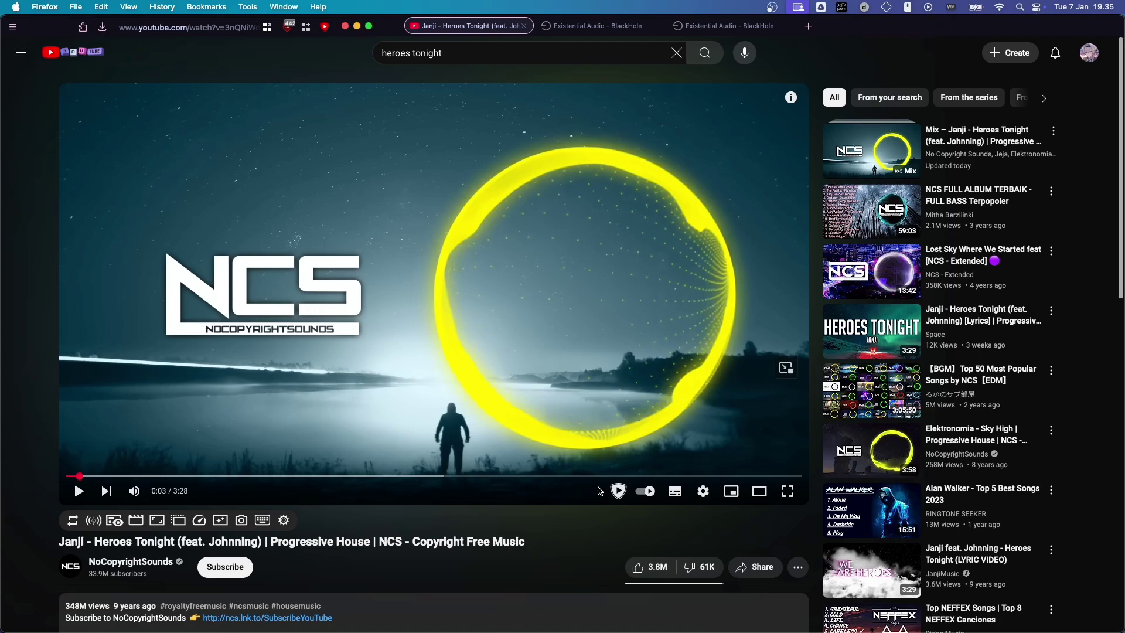
pyautogui.press('super+space')
pyautogui.write('sound')
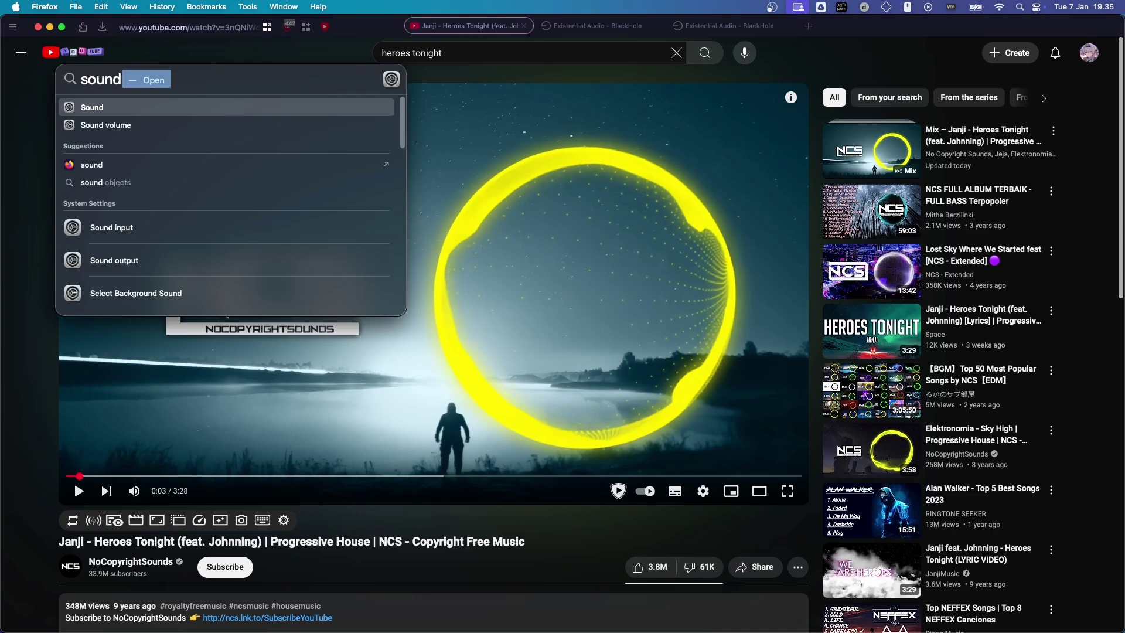
pyautogui.write(' output')
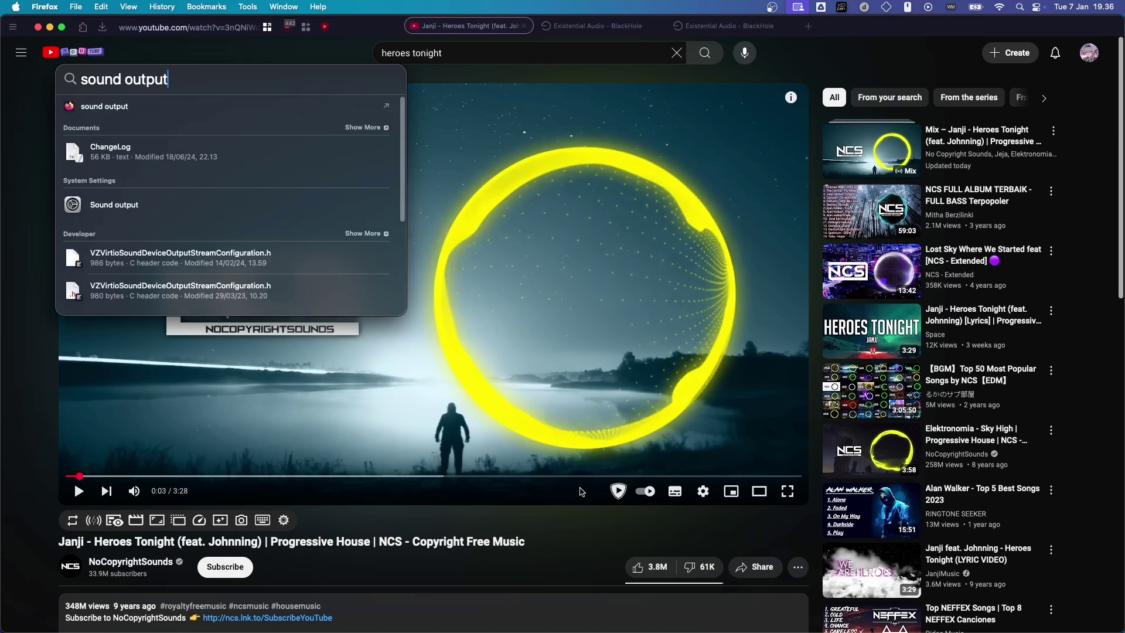
# Step: Select Headphone (Recording) as the sound output and test the volume-up key
pyautogui.click(118, 209)
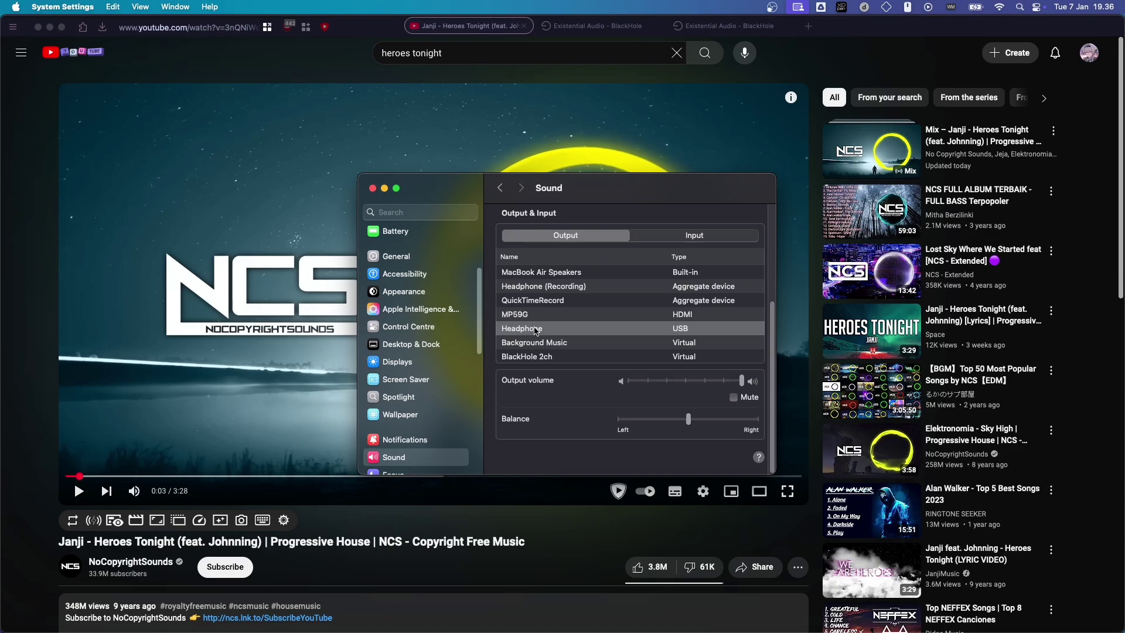
pyautogui.click(545, 287)
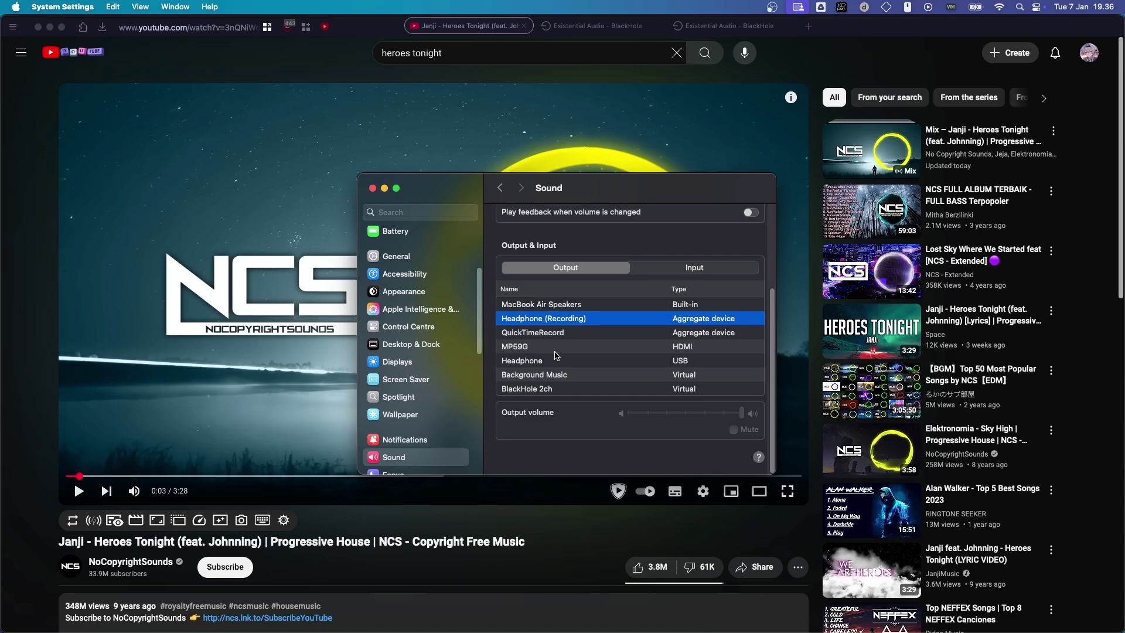
pyautogui.press('XF86AudioRaiseVolume')
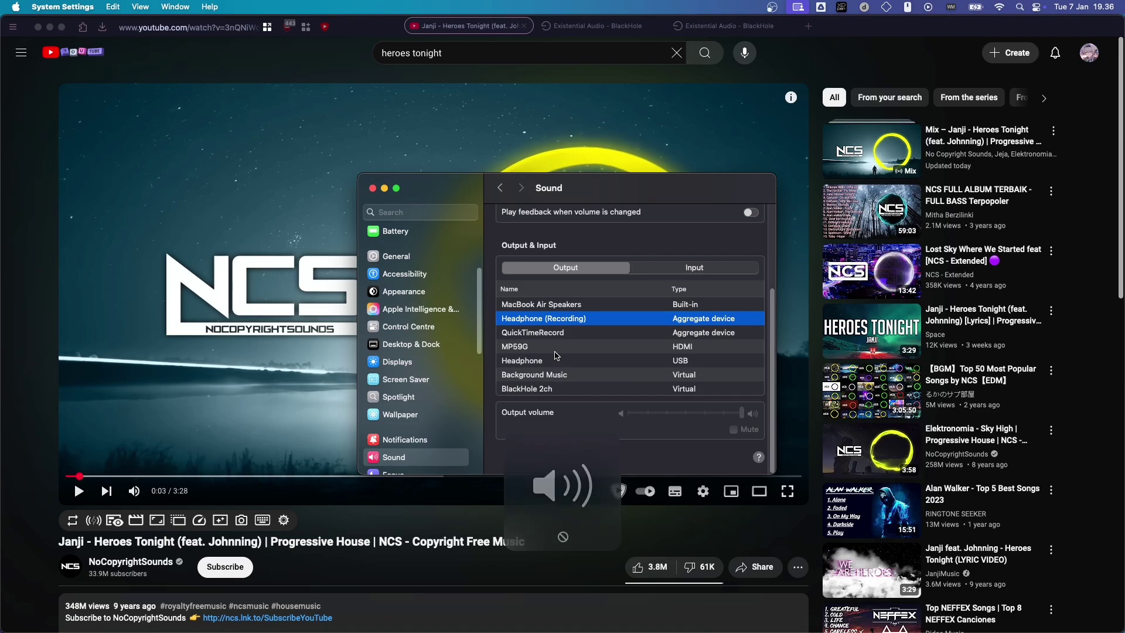
# Step: Compare with the Headphone USB output, then return to Headphone (Recording) and close Sound settings
pyautogui.click(596, 355)
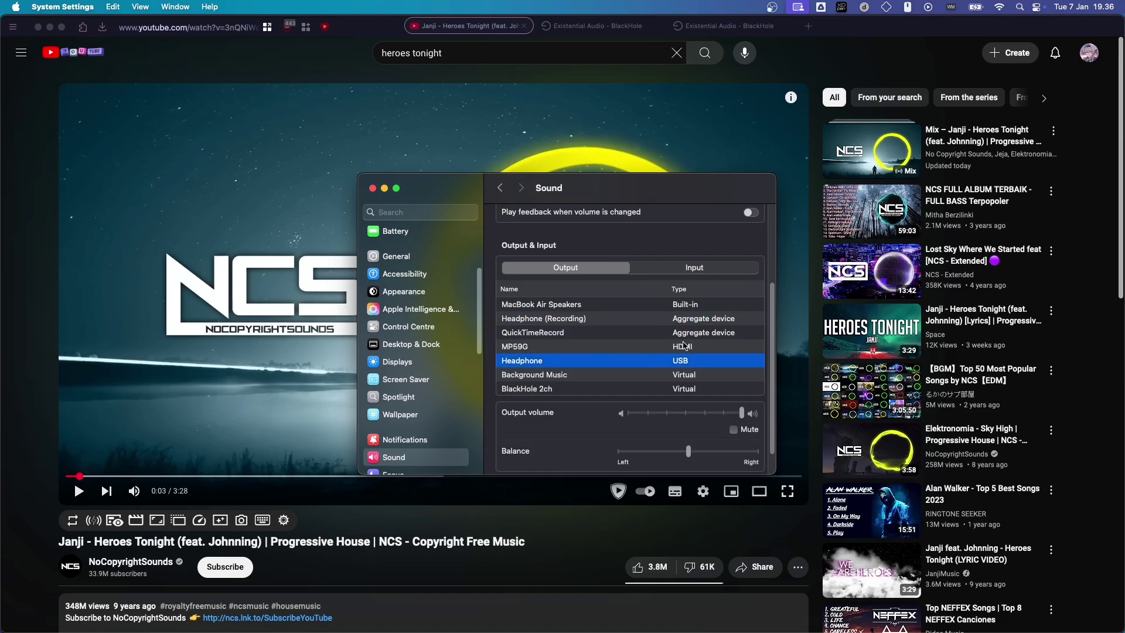
pyautogui.press('XF86AudioRaiseVolume')
pyautogui.click(542, 319)
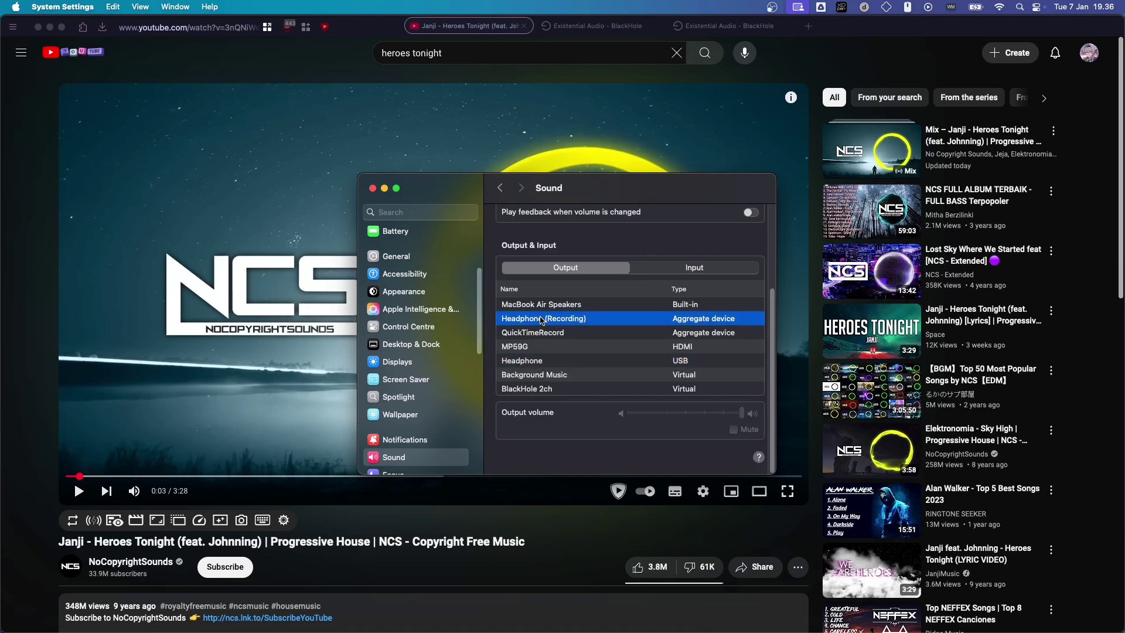
pyautogui.click(372, 188)
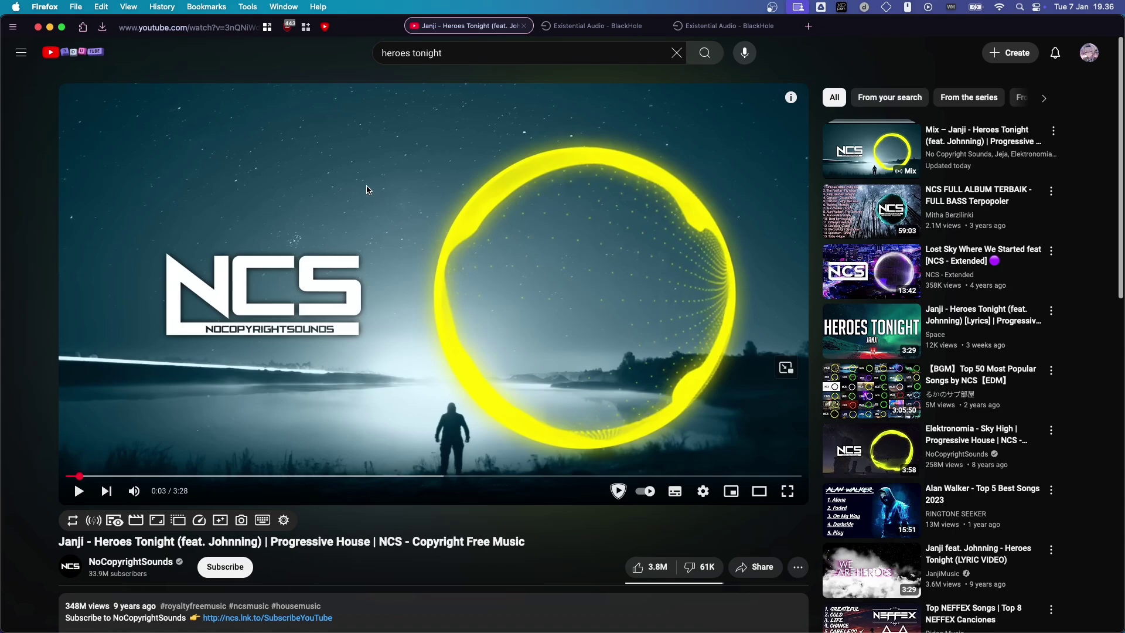
# Step: Rewind Heroes Tonight, record the entire screen with QuickTimeRecord audio, and play the video
pyautogui.press('0')
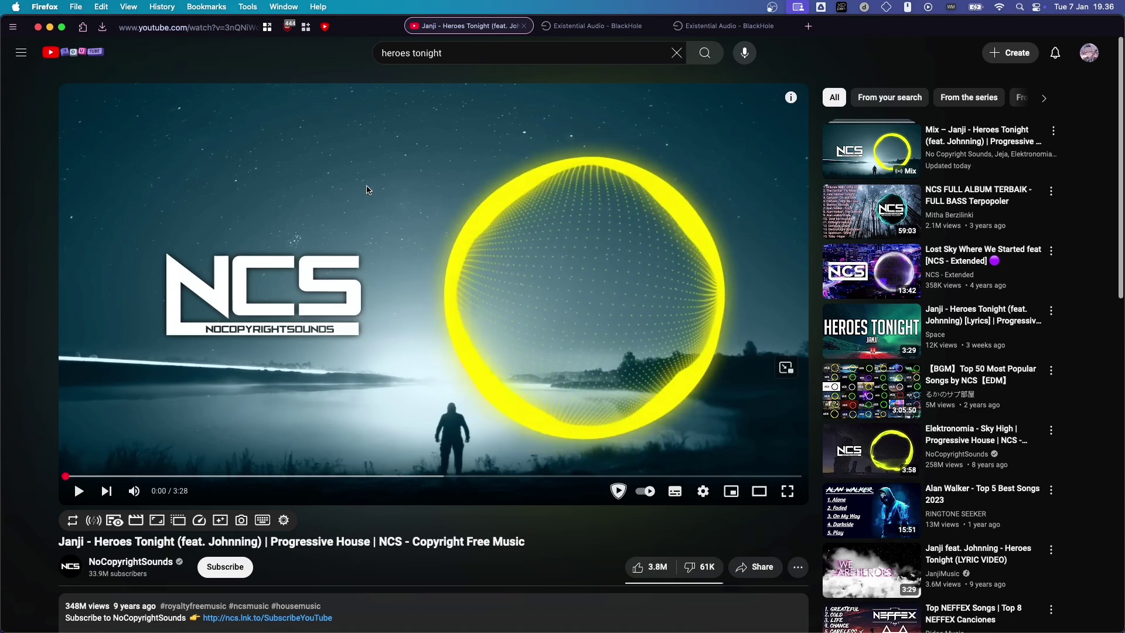
pyautogui.press('super+shift+5')
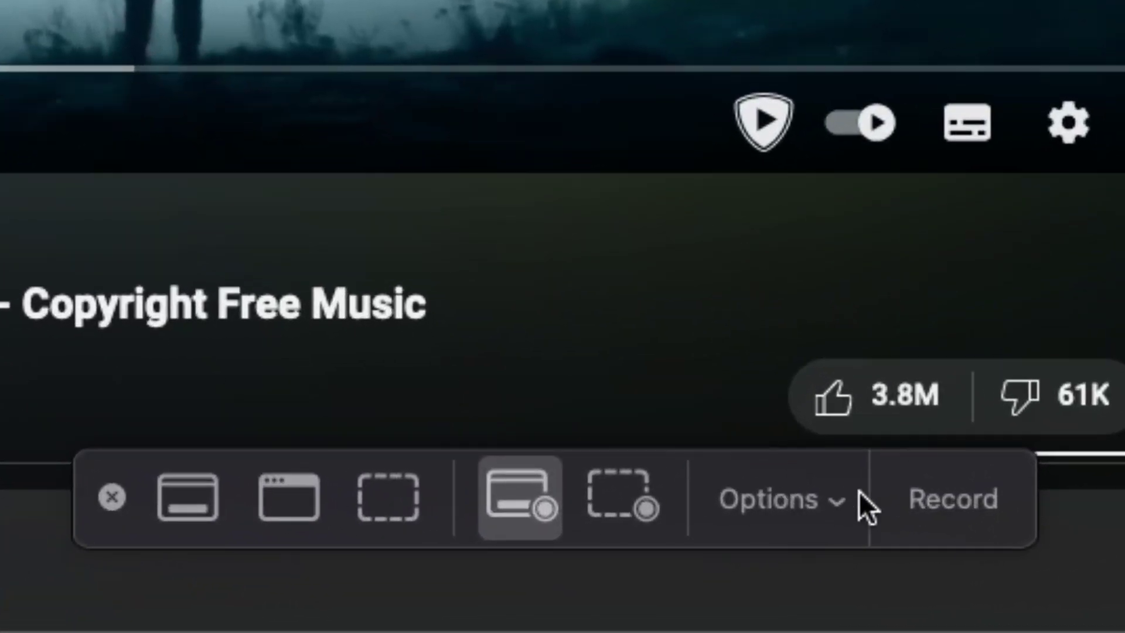
pyautogui.click(792, 497)
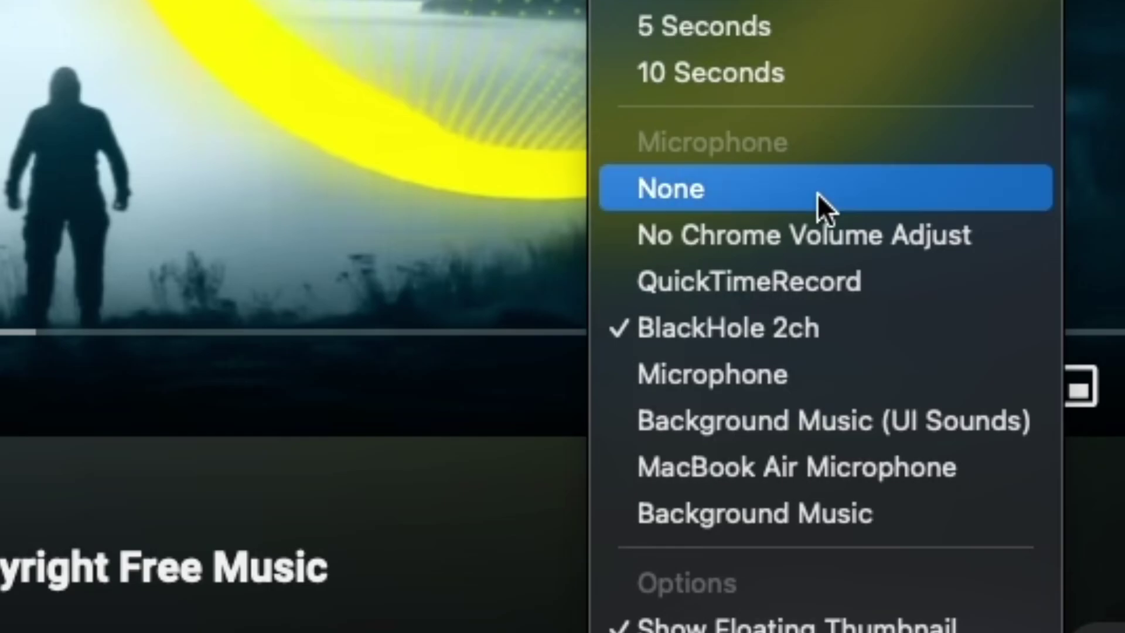
pyautogui.click(811, 280)
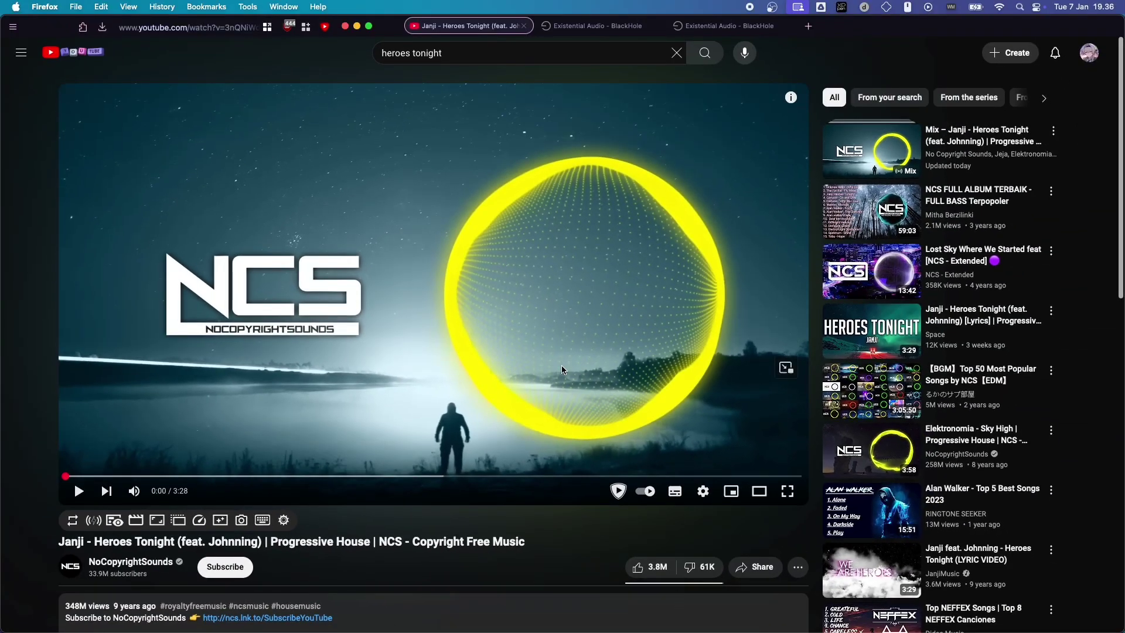
pyautogui.click(561, 370)
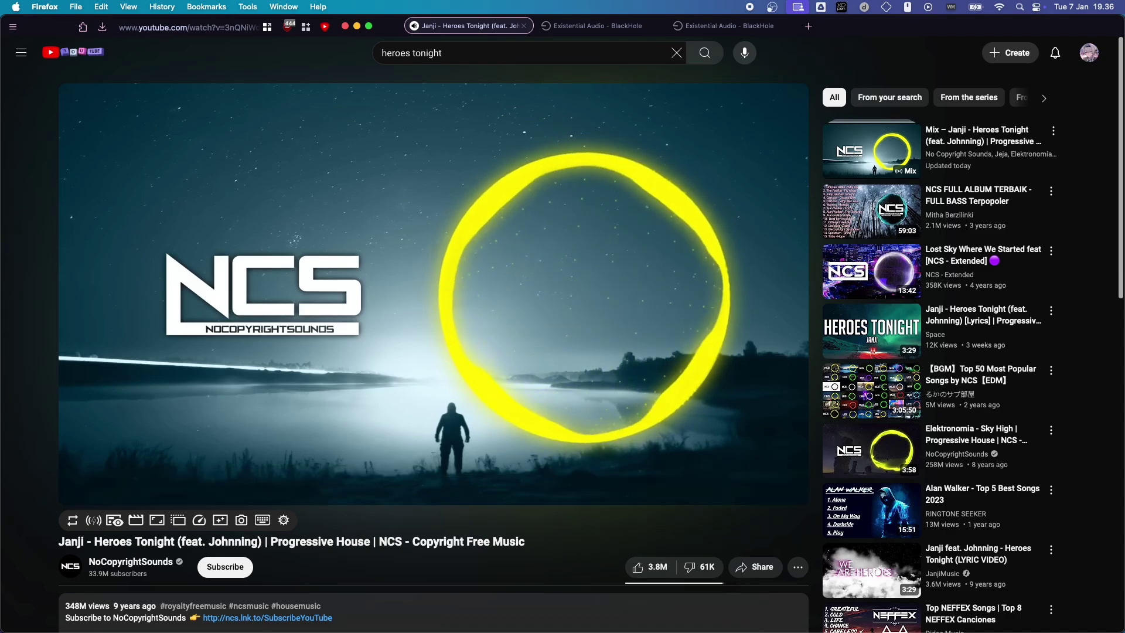
# Step: Pause the video at 0:05, stop recording, and review the 6-second clip before closing the preview
pyautogui.click(565, 347)
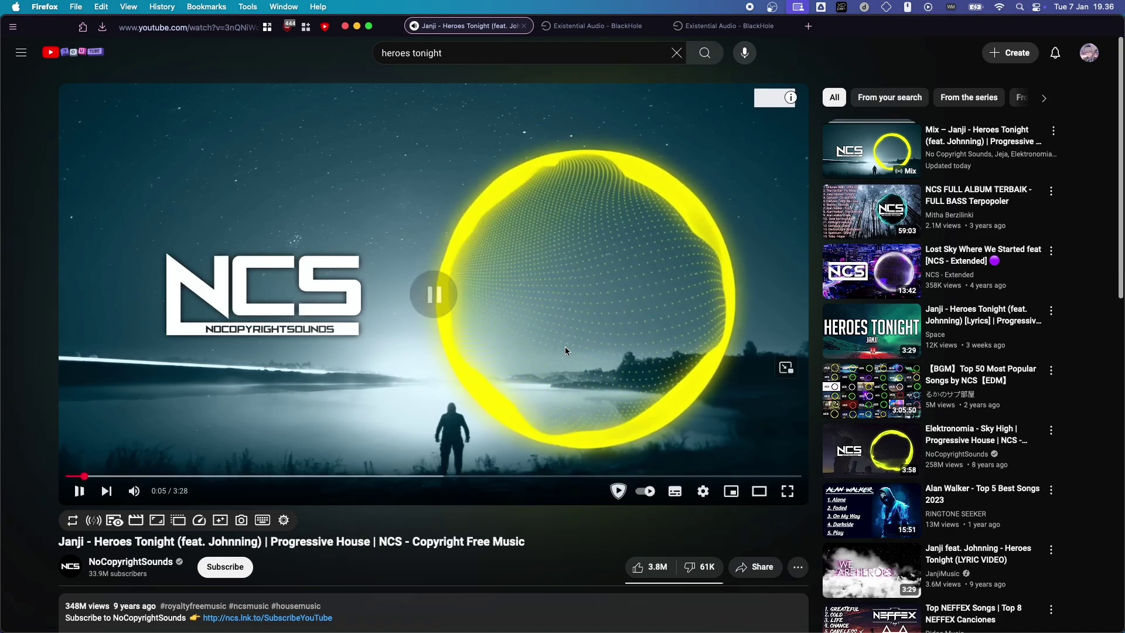
pyautogui.click(752, 7)
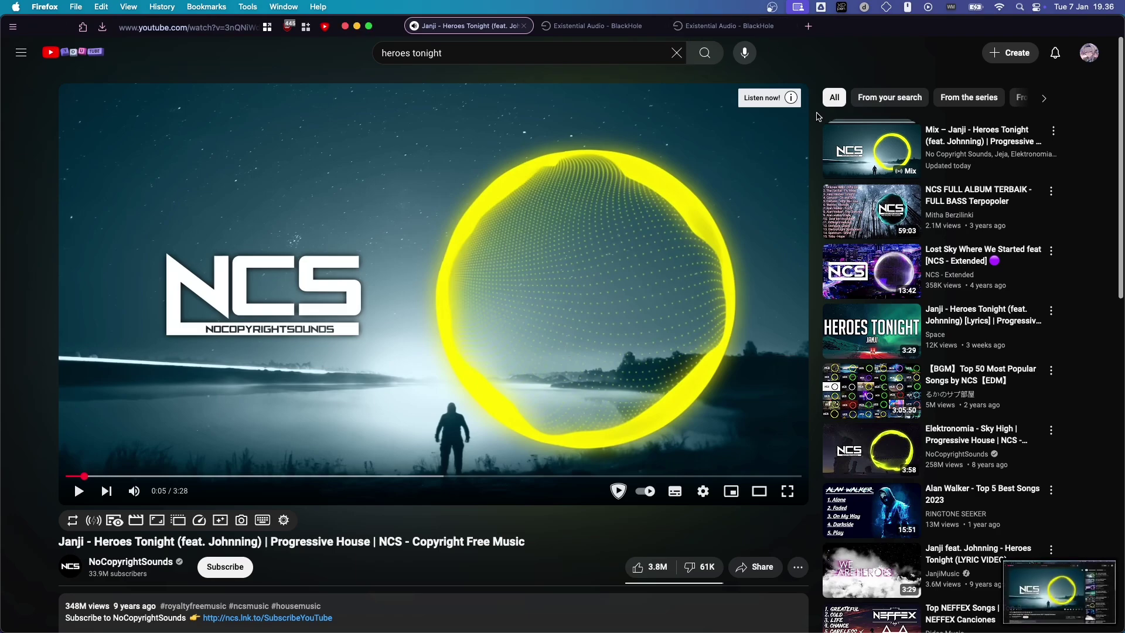
pyautogui.click(1031, 593)
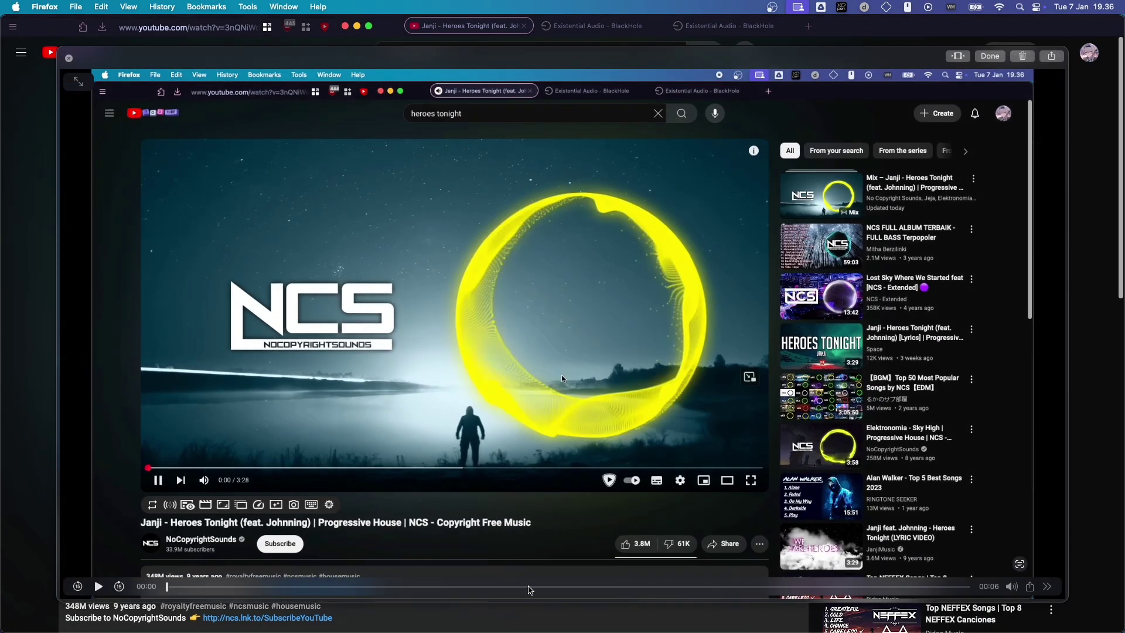
pyautogui.click(532, 585)
pyautogui.press('space')
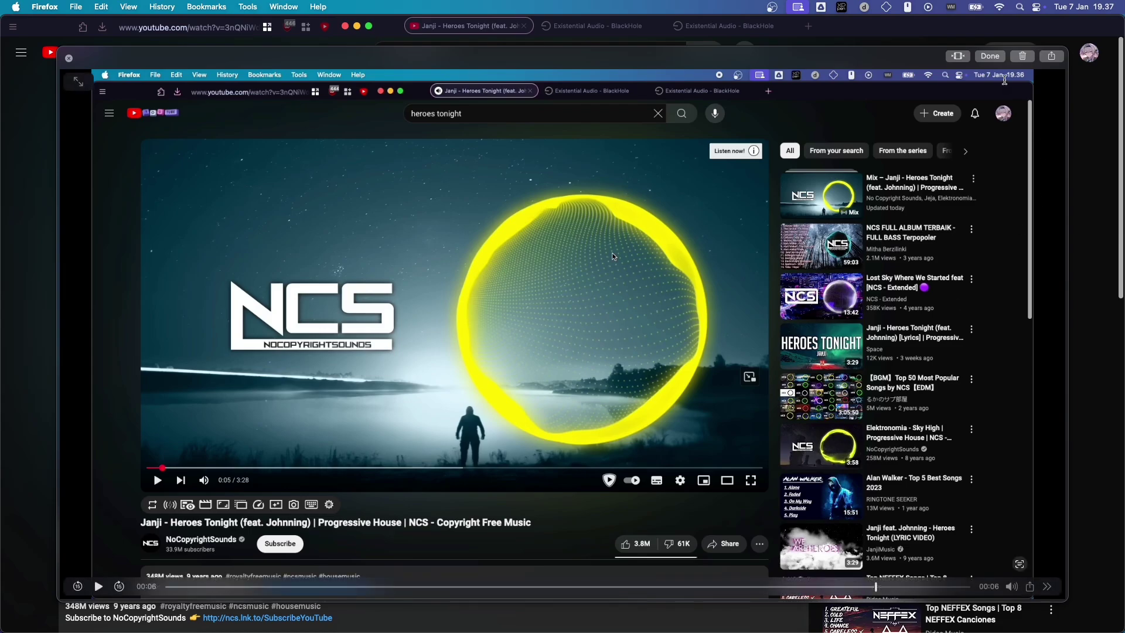
pyautogui.click(993, 57)
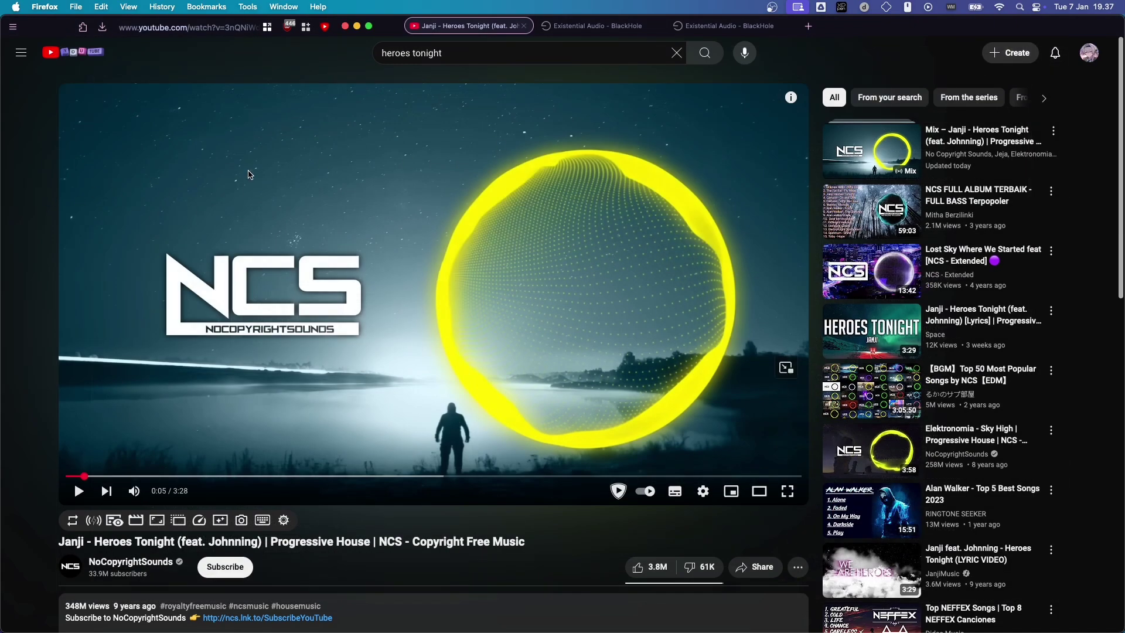
# Step: Find the Sound settings through a Spotlight search for 'sound' and set the output to Headphone (USB)
pyautogui.press('super+space')
pyautogui.write('sound')
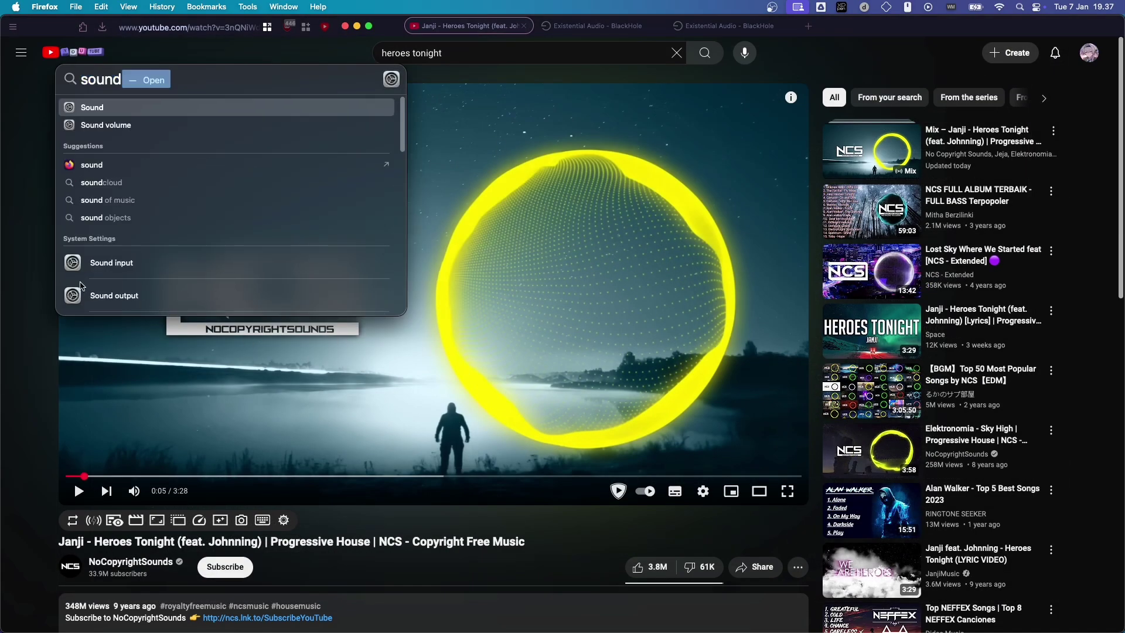
pyautogui.click(106, 295)
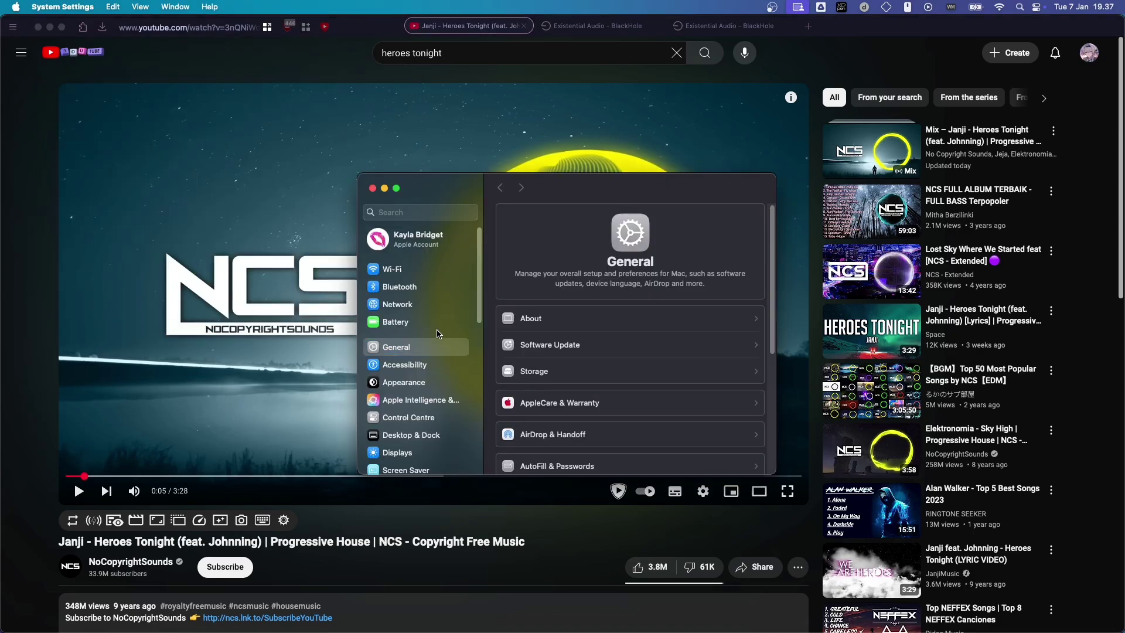
pyautogui.click(532, 361)
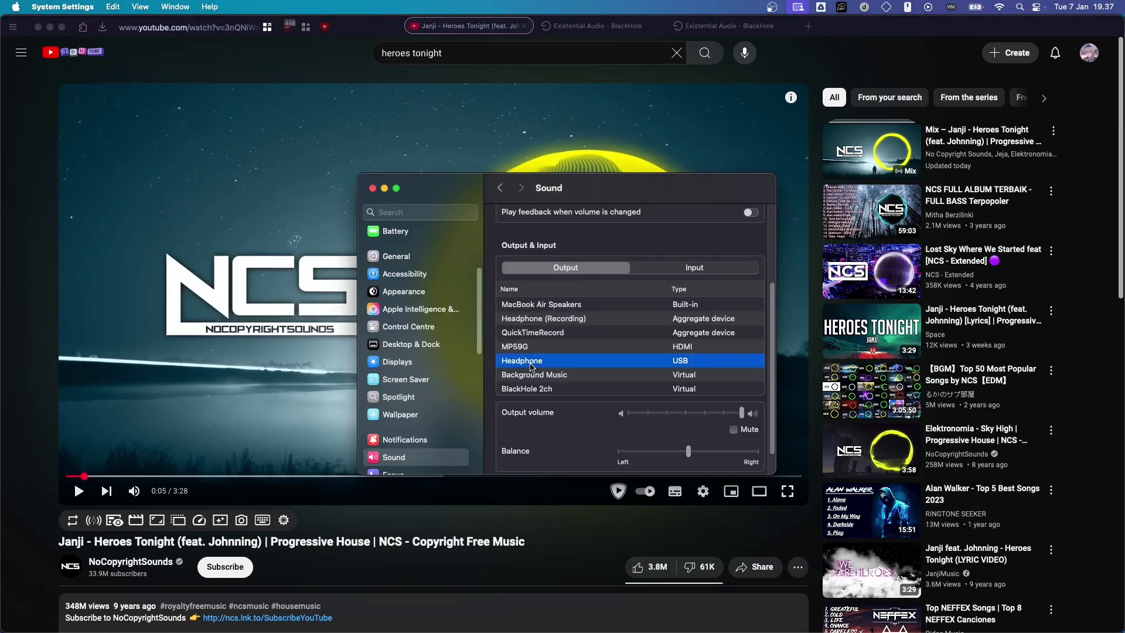
pyautogui.click(372, 188)
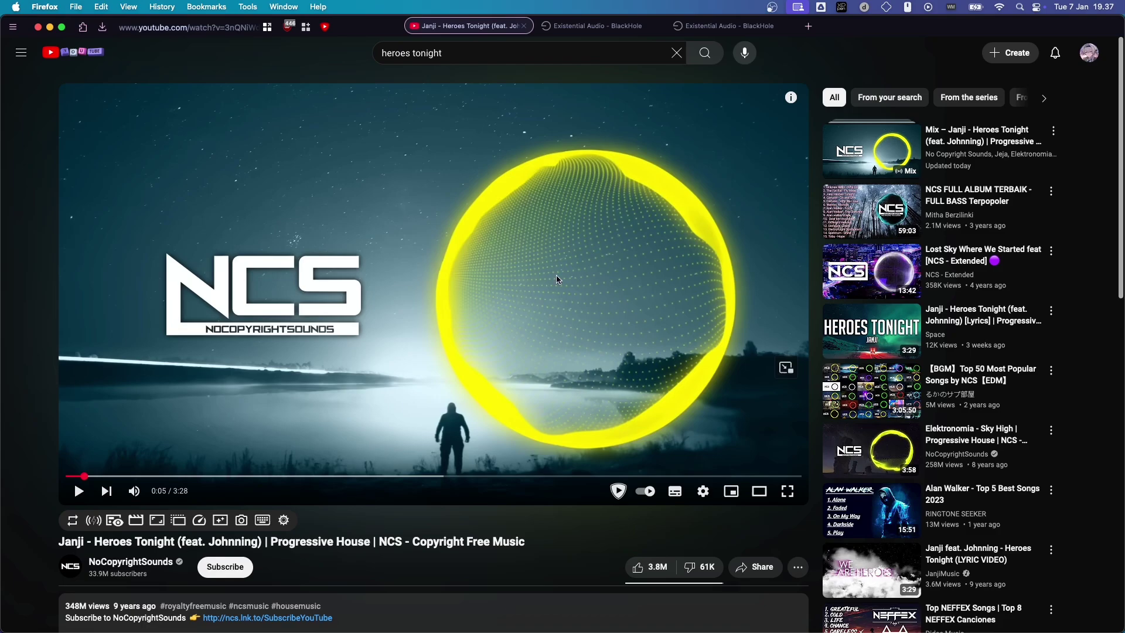